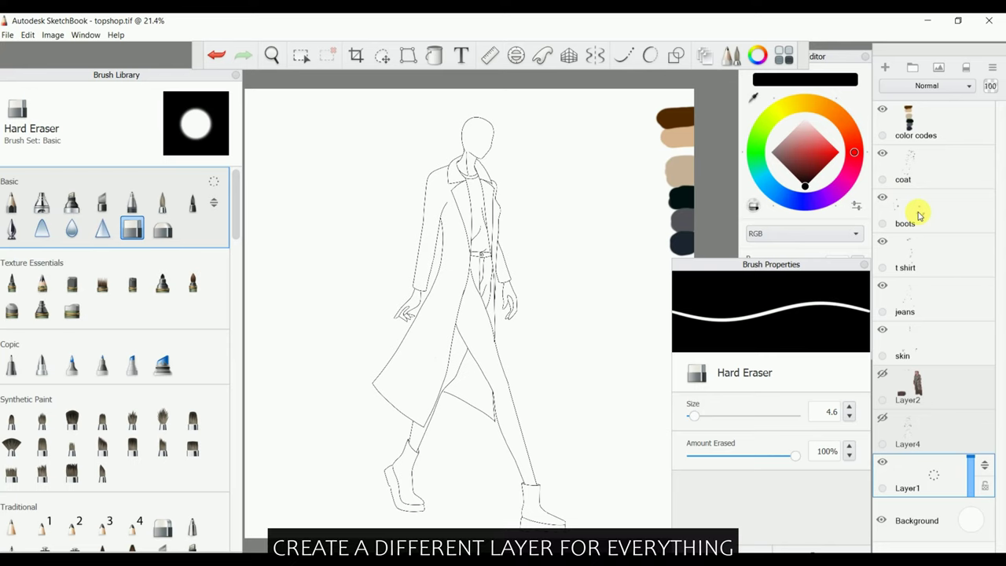
Add a new layer above the boots layer and name it 'coat color'
click(916, 203)
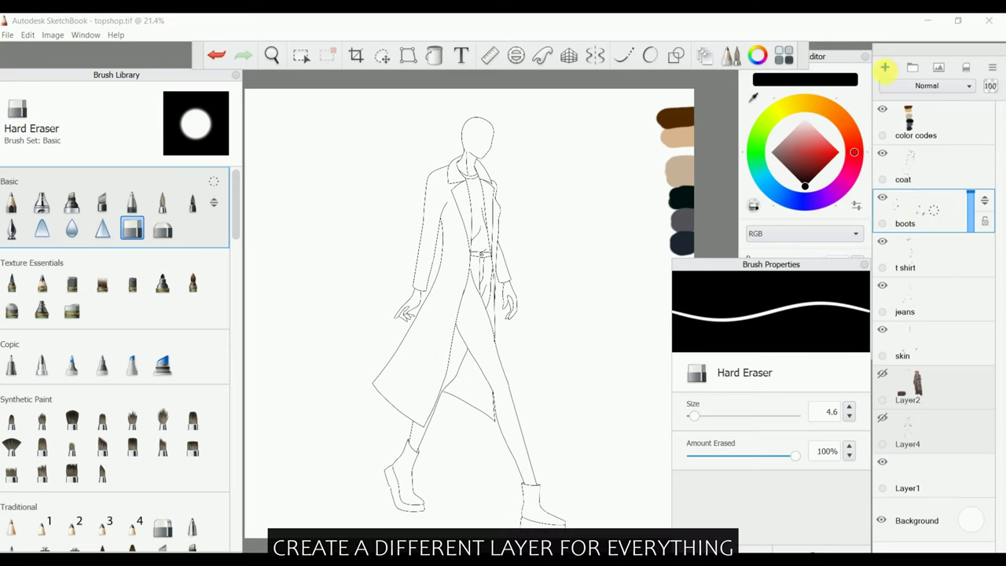
click(884, 67)
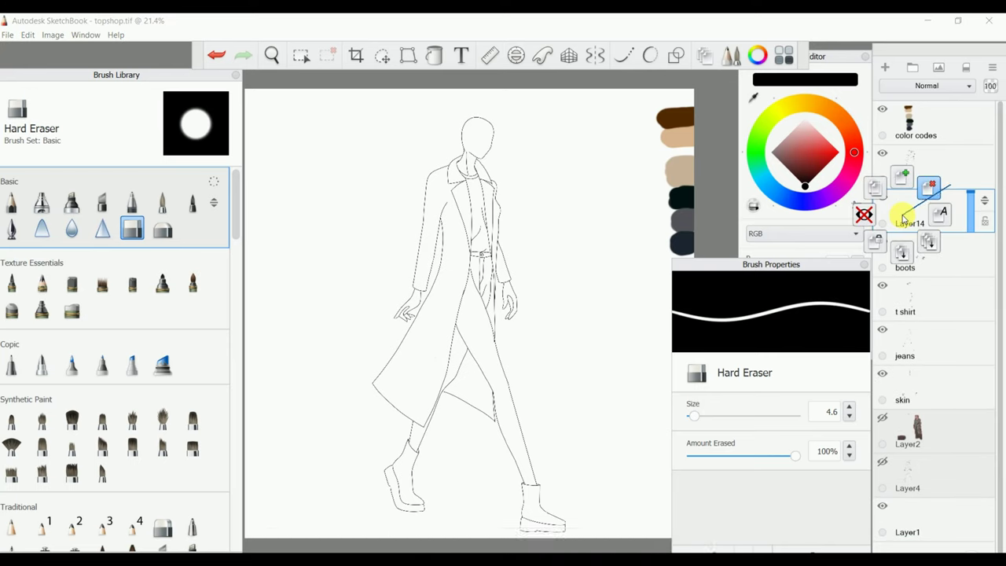
drag(902, 220, 957, 207)
double_click(957, 207)
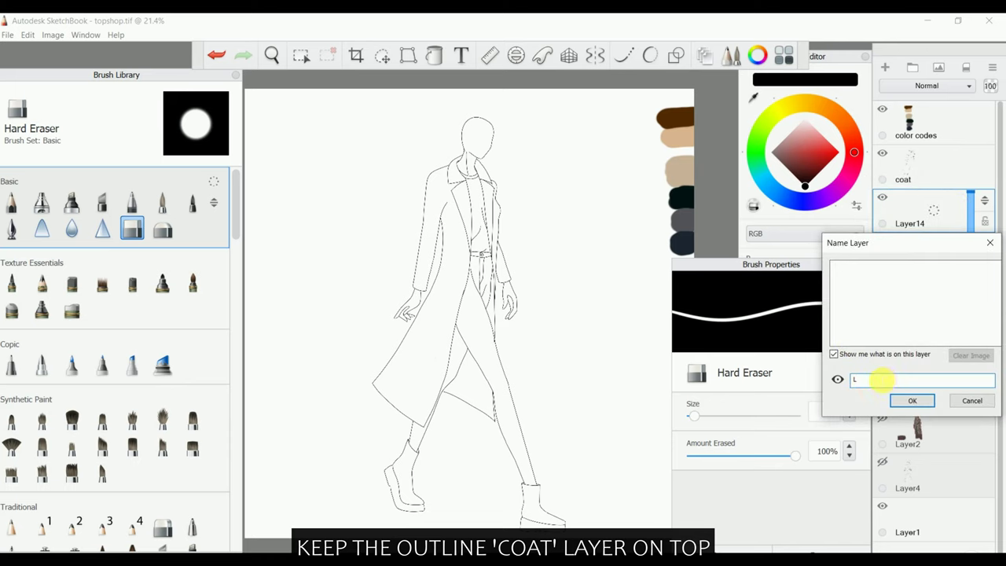
text(o)
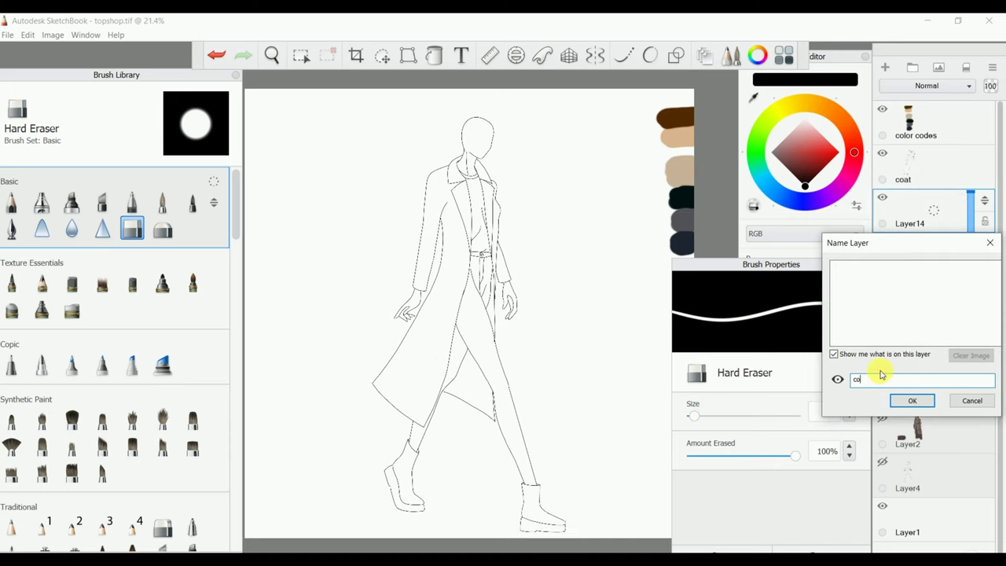
text(at color)
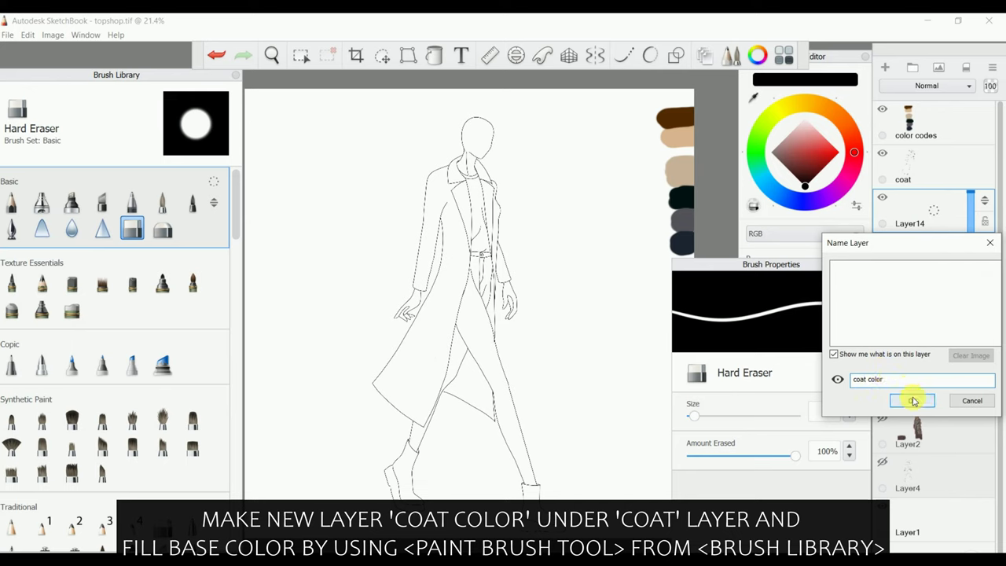
click(912, 399)
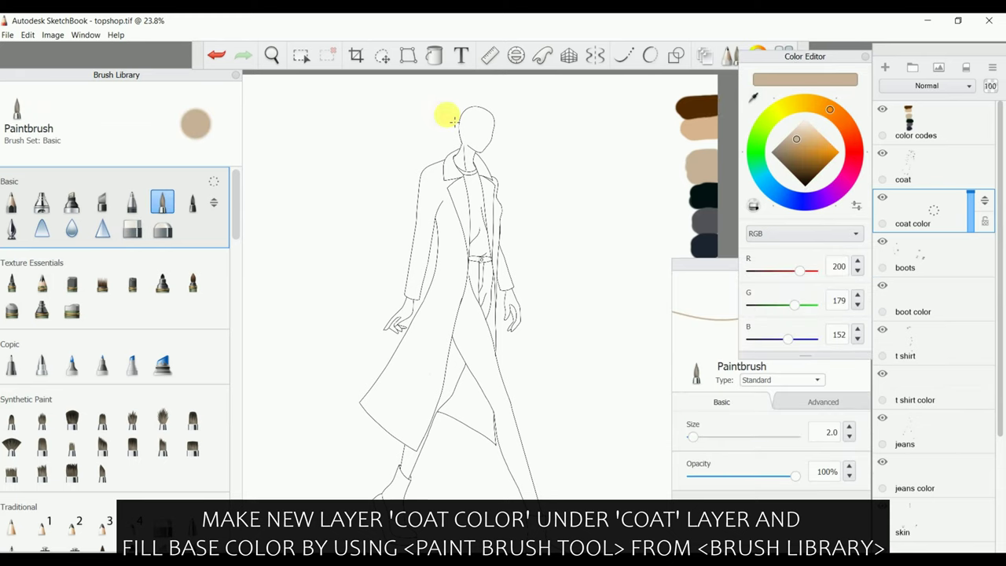
Zoom in and paint tan at size 24 over the coat shoulder, left sleeve and lapel notch
click(271, 55)
drag(450, 194, 578, 197)
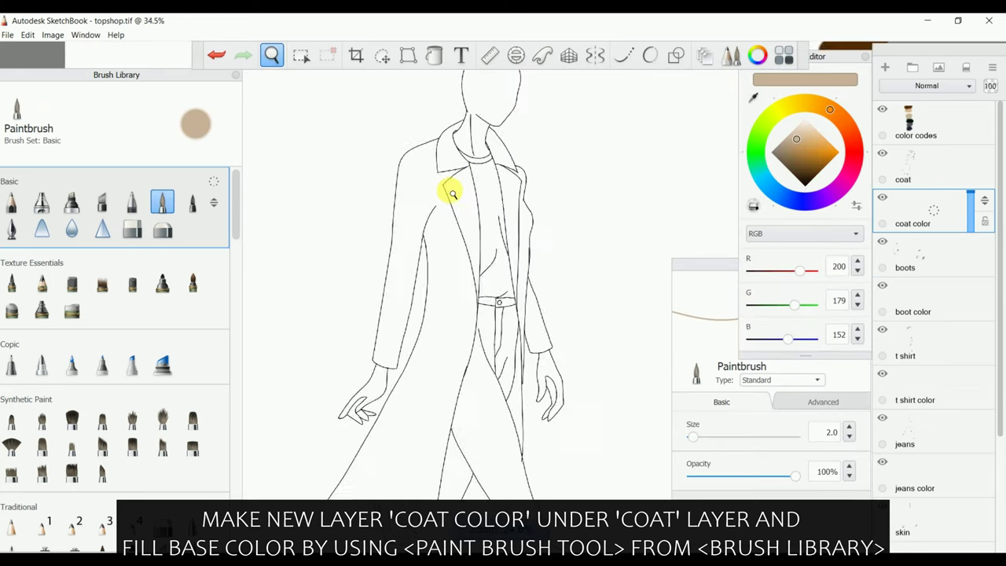
mouse_move(426, 225)
mouse_down()
mouse_move(459, 254)
mouse_move(489, 235)
mouse_up()
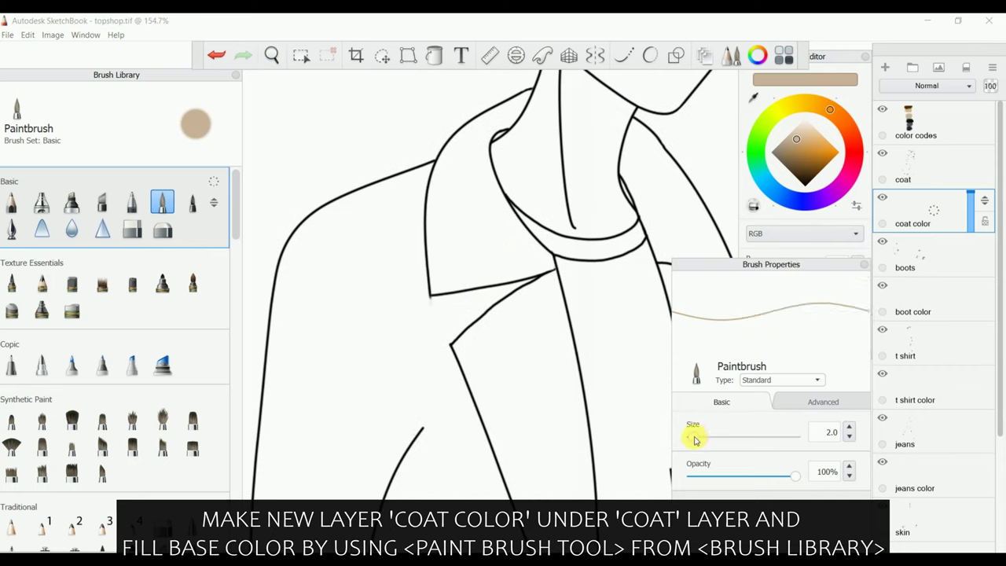
drag(695, 438, 714, 436)
mouse_move(465, 191)
mouse_down()
mouse_move(426, 198)
mouse_move(443, 183)
mouse_move(385, 210)
mouse_up()
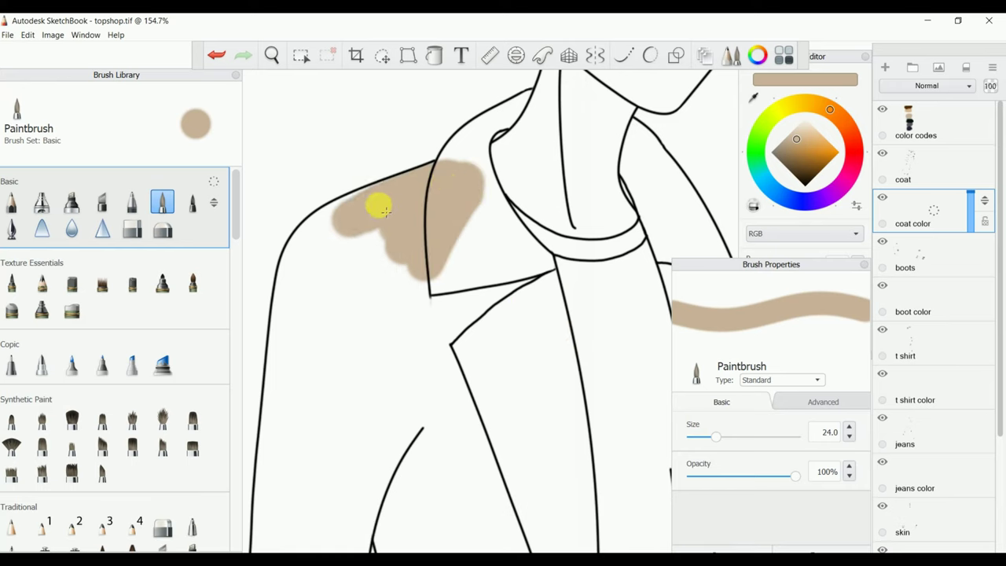
mouse_move(322, 227)
mouse_down()
mouse_move(298, 322)
mouse_move(315, 417)
mouse_move(440, 267)
mouse_move(392, 471)
mouse_move(369, 510)
mouse_move(518, 362)
mouse_move(514, 302)
mouse_move(538, 404)
mouse_move(554, 302)
mouse_up()
mouse_move(383, 210)
mouse_down()
mouse_move(461, 236)
mouse_move(503, 267)
mouse_move(462, 227)
mouse_up()
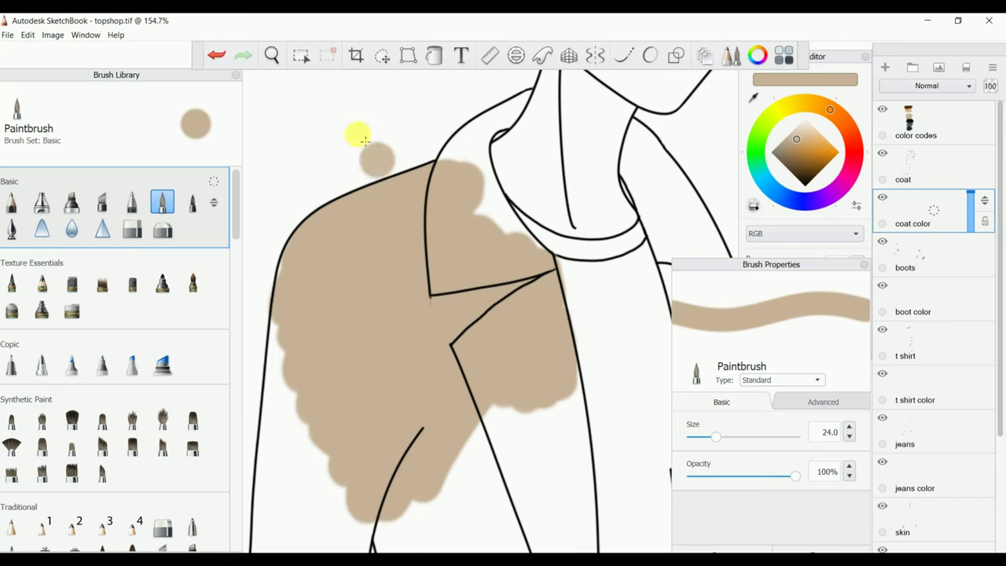
Paint tan over the right lapel, then zoom out to the whole figure
click(271, 55)
drag(639, 273, 465, 273)
mouse_move(511, 344)
mouse_down()
mouse_move(521, 314)
mouse_move(532, 320)
mouse_move(577, 471)
mouse_move(541, 433)
mouse_up()
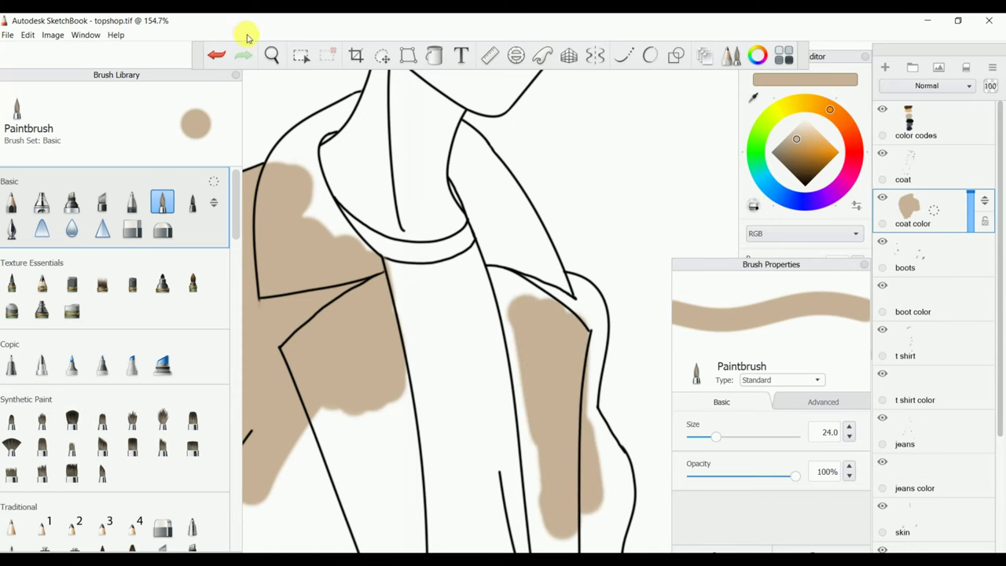
click(271, 55)
drag(298, 100, 366, 161)
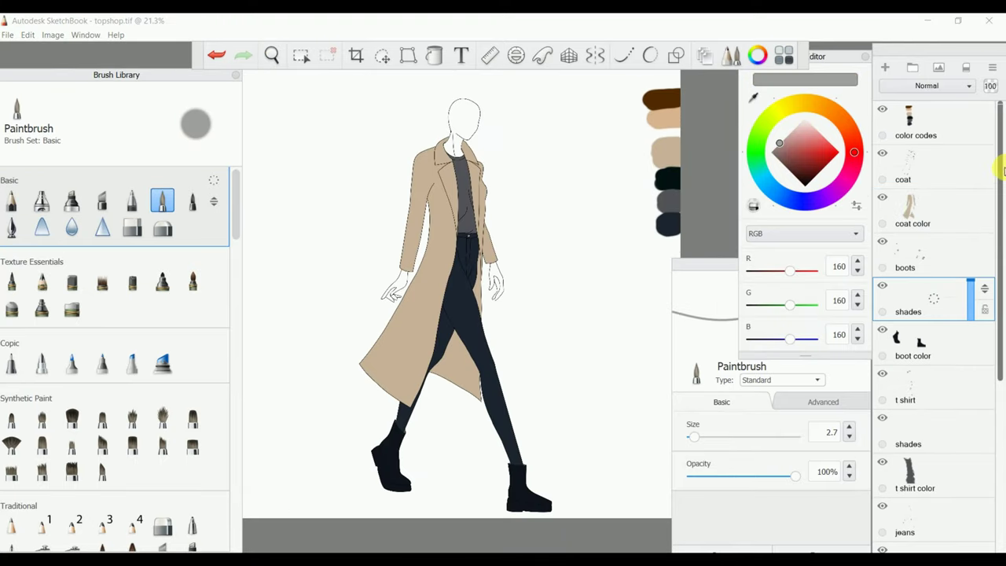
Add a 'shades' layer above coat color, then insert another empty layer beneath it
click(945, 210)
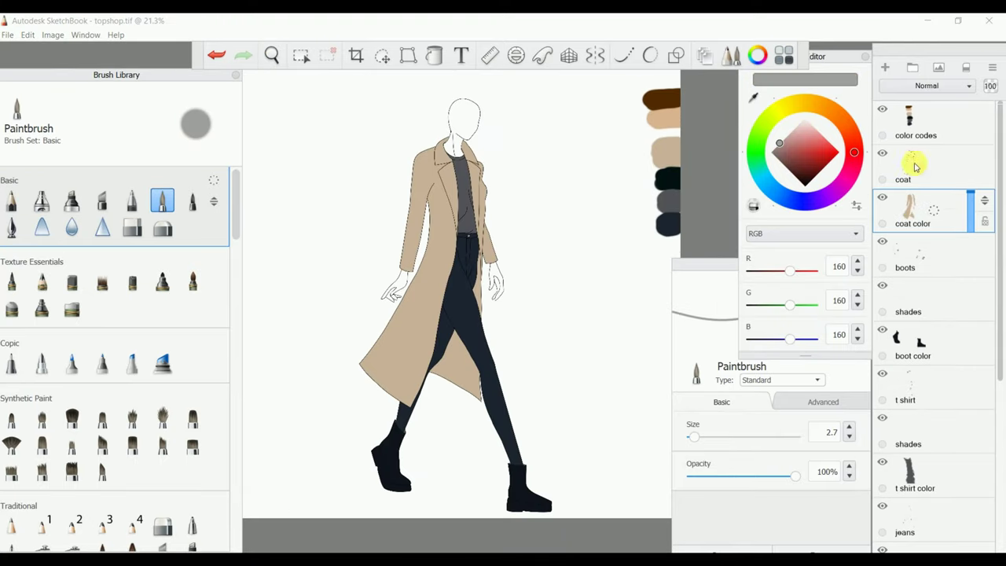
click(884, 66)
click(933, 207)
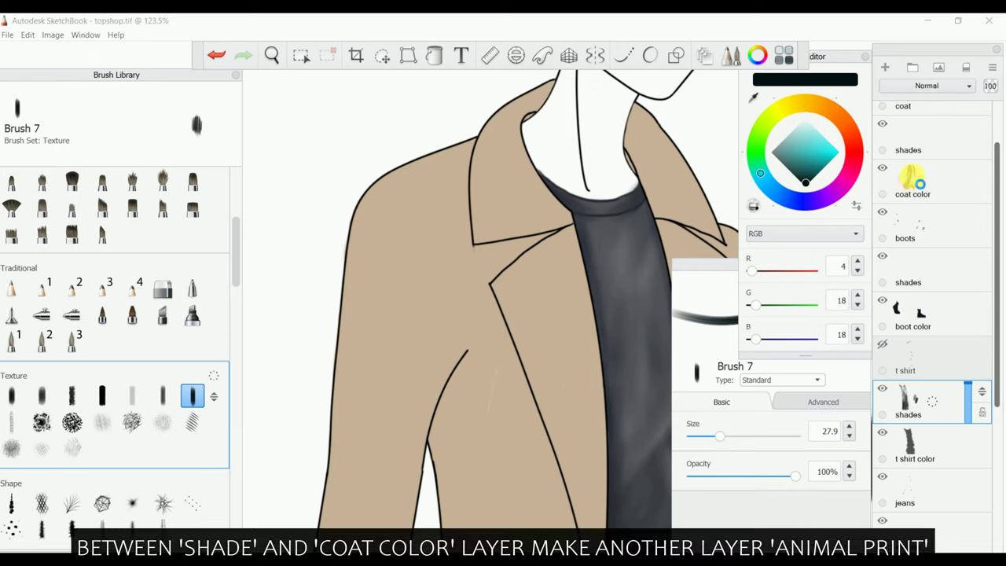
click(911, 181)
click(886, 69)
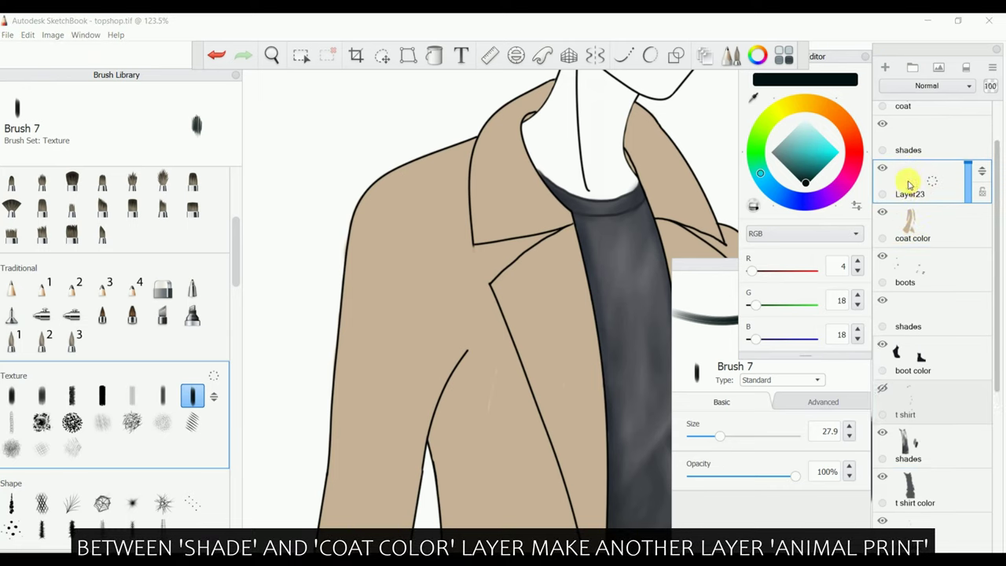
Rename Layer23 to 'animal print'
double_click(931, 188)
text(animal)
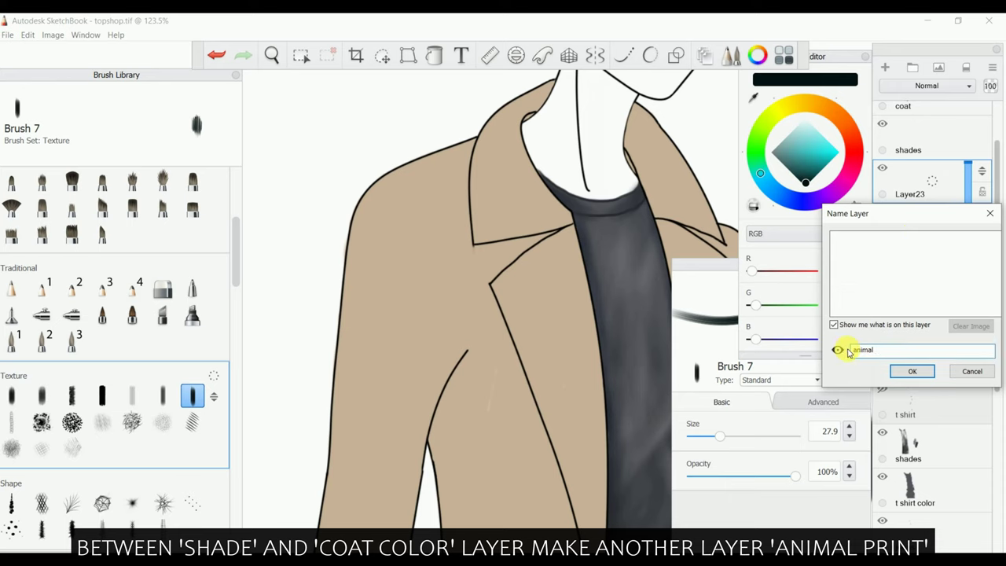
text(print)
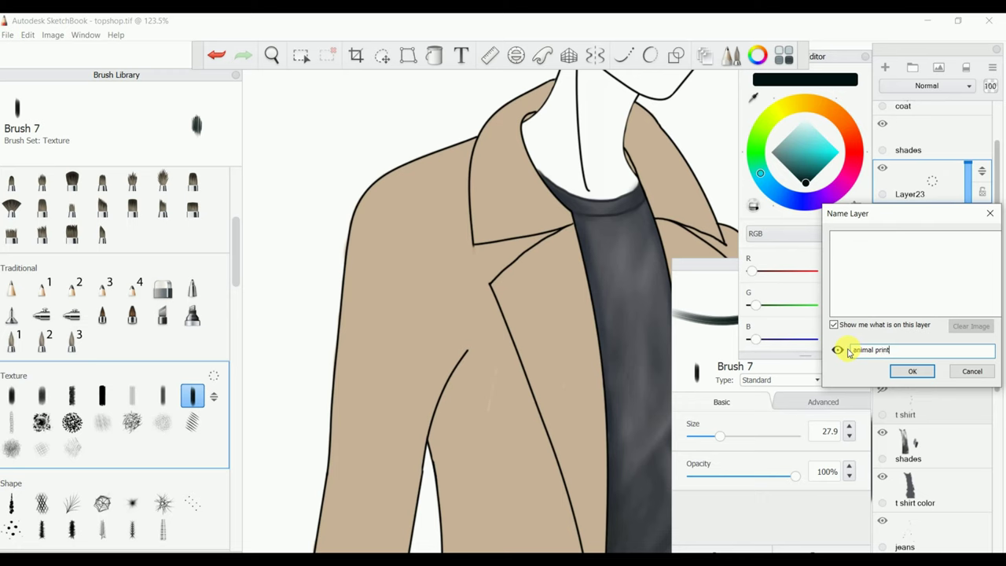
key(Return)
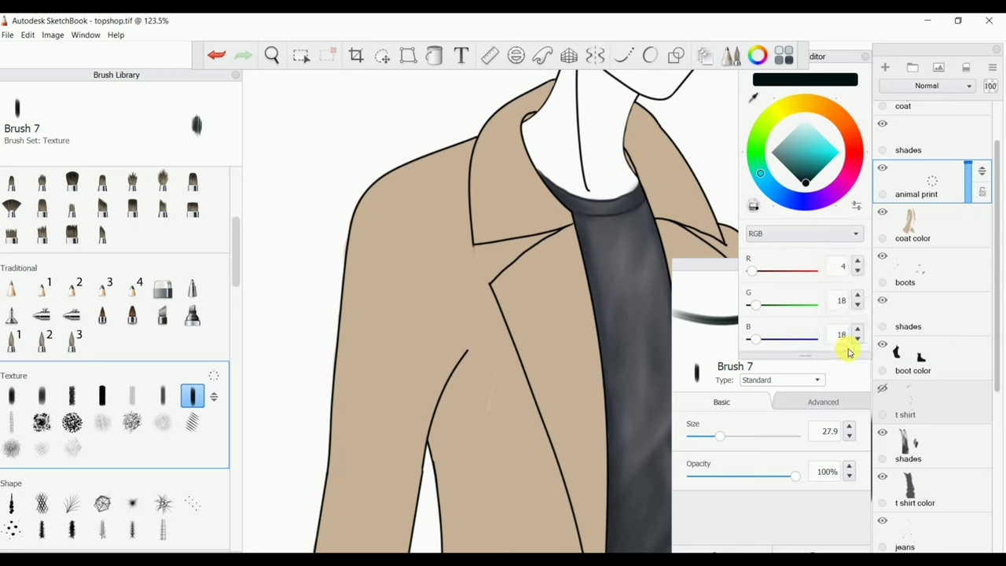
Dab dark leopard spots with Brush 7 across the shoulder, collar and left lapel
drag(385, 233, 377, 259)
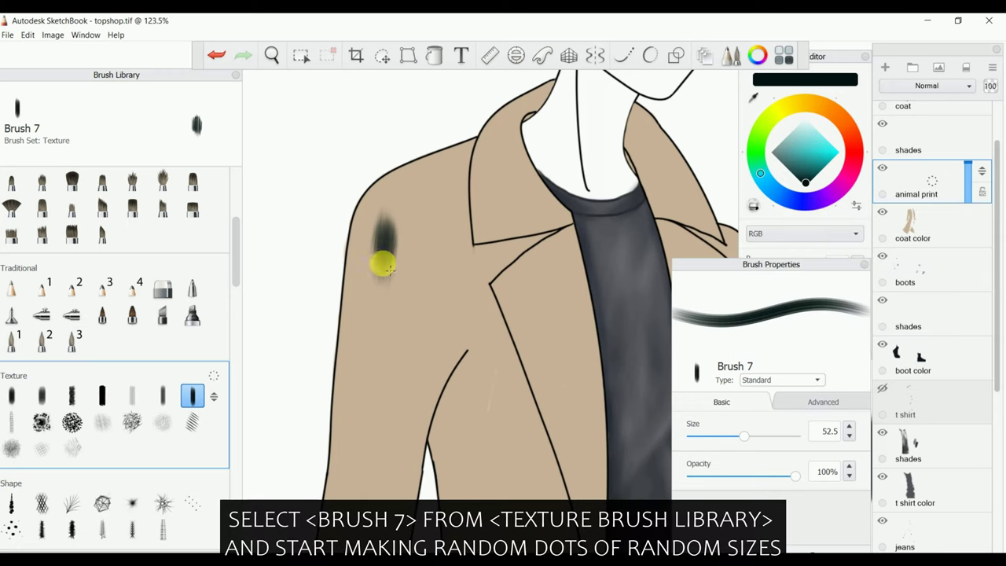
drag(427, 304, 421, 293)
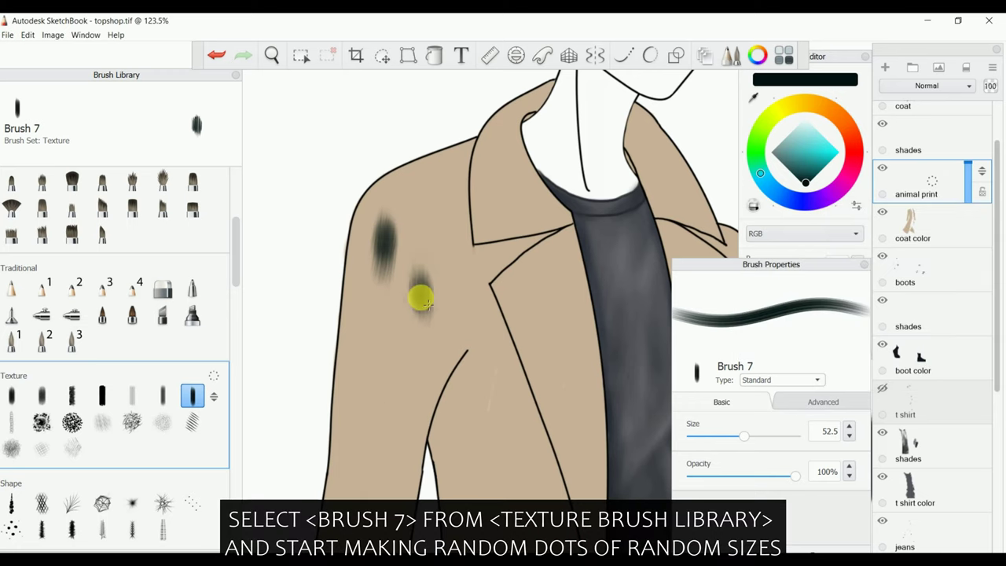
drag(437, 177, 440, 197)
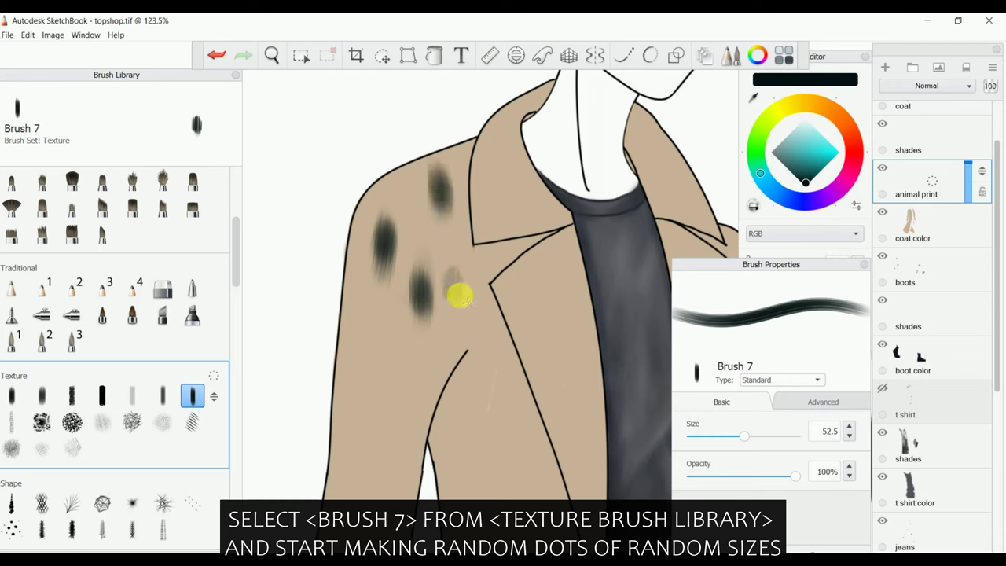
drag(477, 277, 475, 285)
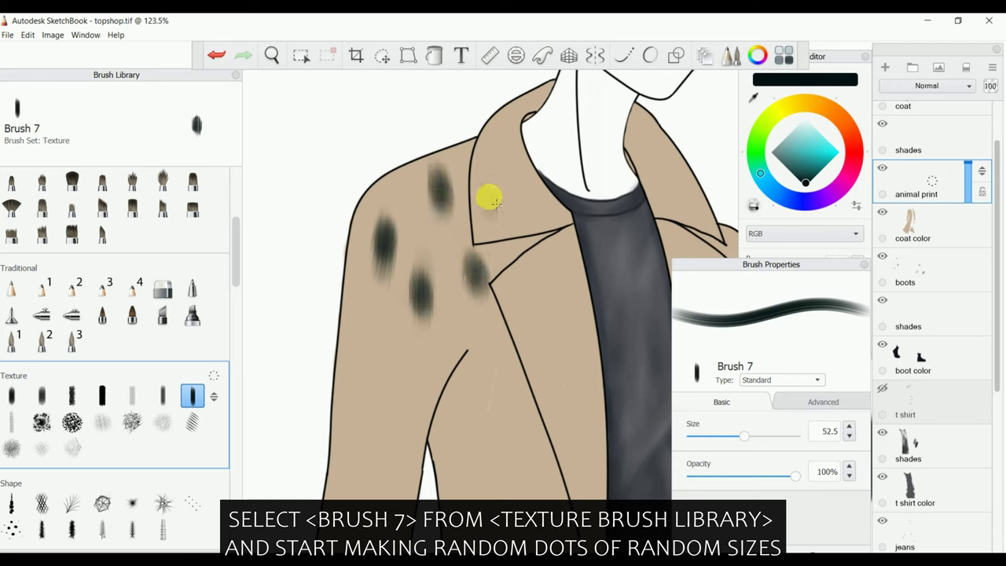
drag(493, 203, 488, 206)
drag(516, 147, 510, 135)
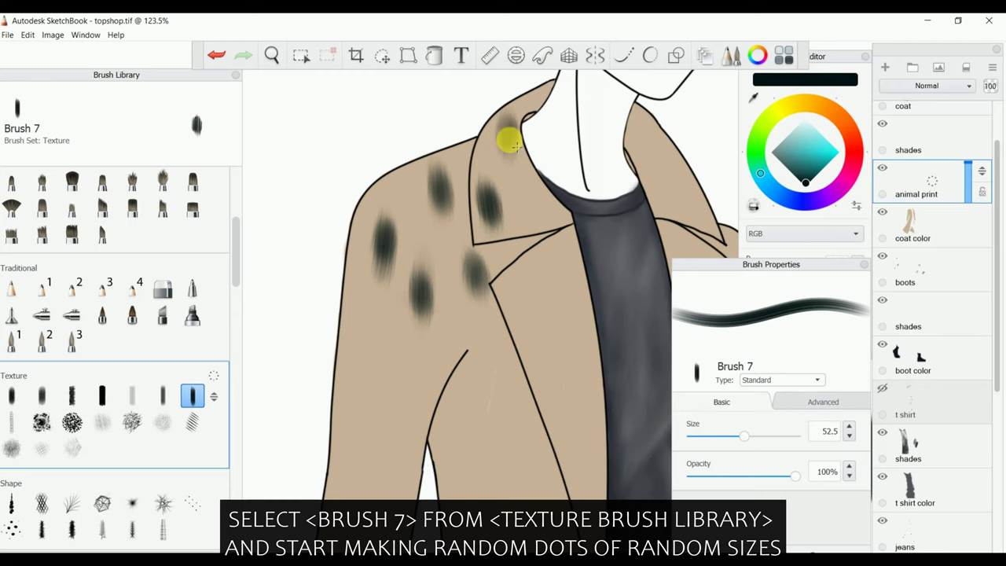
drag(532, 202, 534, 206)
drag(571, 267, 585, 301)
drag(559, 248, 567, 267)
drag(541, 298, 550, 353)
Add dark spots on the right lapel, coat front and lower coat, then zoom out
drag(553, 393, 579, 431)
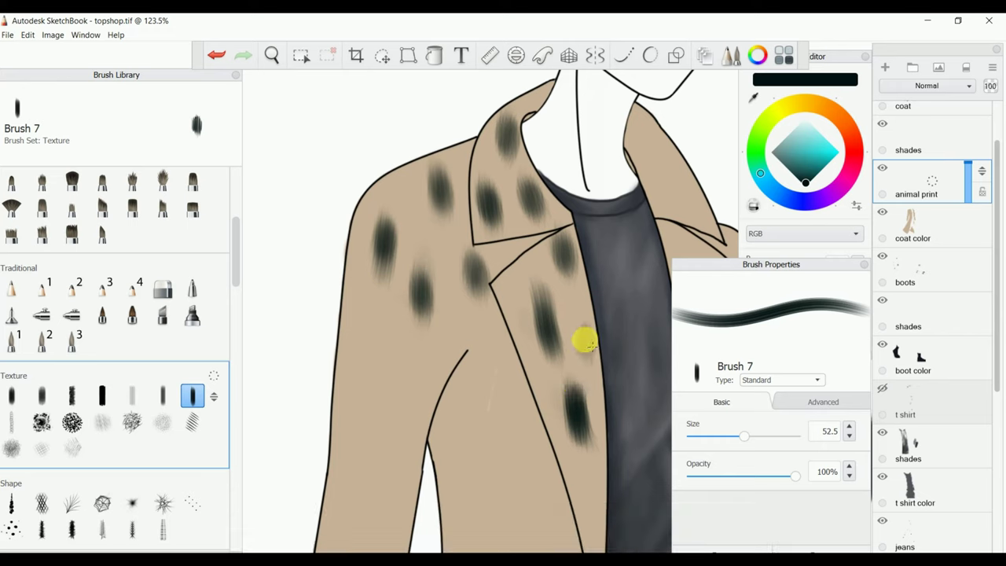
drag(593, 333, 587, 355)
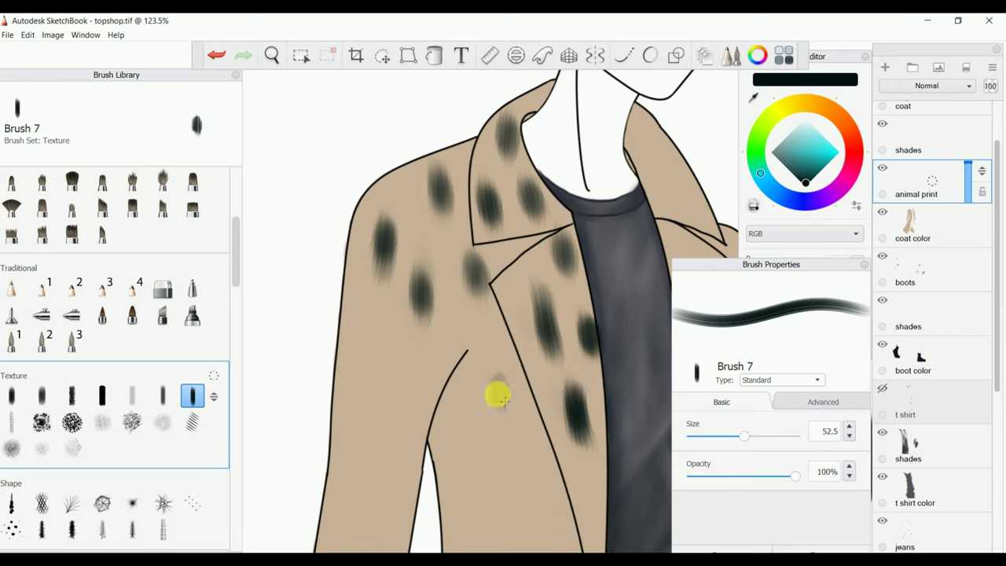
drag(498, 370, 503, 405)
drag(453, 336, 453, 332)
mouse_move(464, 414)
mouse_down()
mouse_move(455, 388)
mouse_move(451, 400)
mouse_up()
mouse_move(470, 460)
mouse_down()
mouse_move(477, 509)
mouse_move(490, 482)
mouse_up()
drag(550, 471, 550, 526)
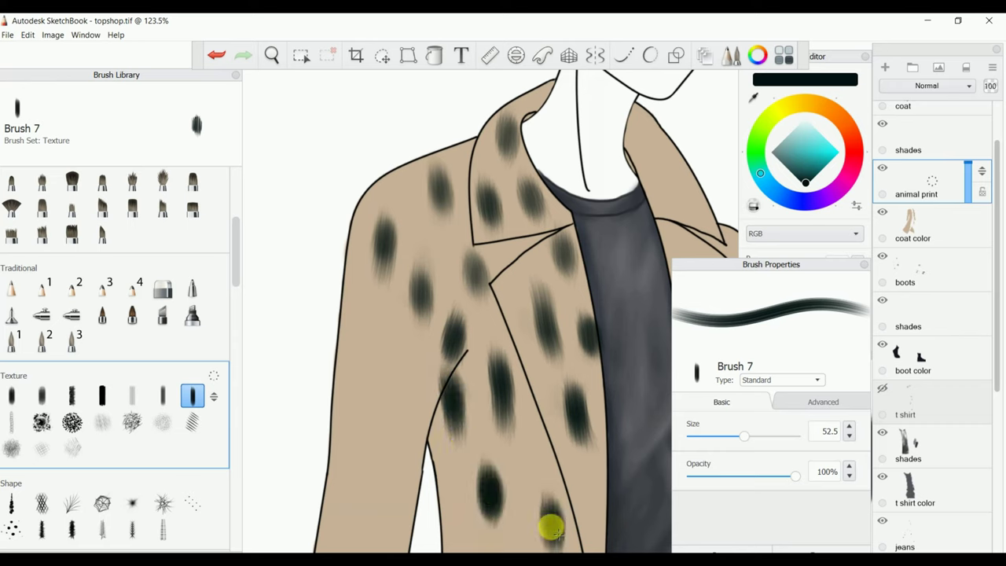
mouse_move(372, 374)
mouse_down()
mouse_move(371, 357)
mouse_move(366, 381)
mouse_up()
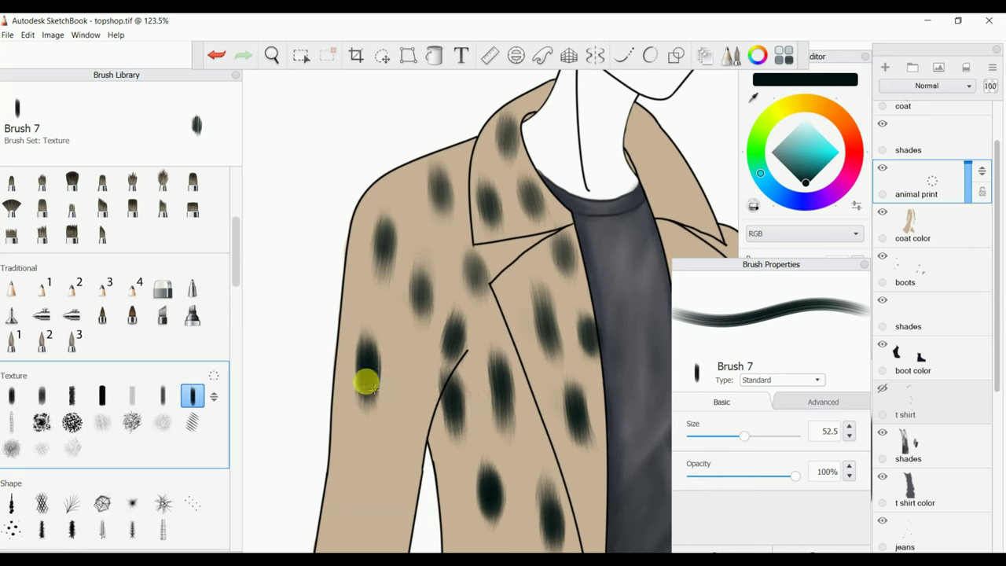
click(272, 55)
drag(370, 183, 464, 312)
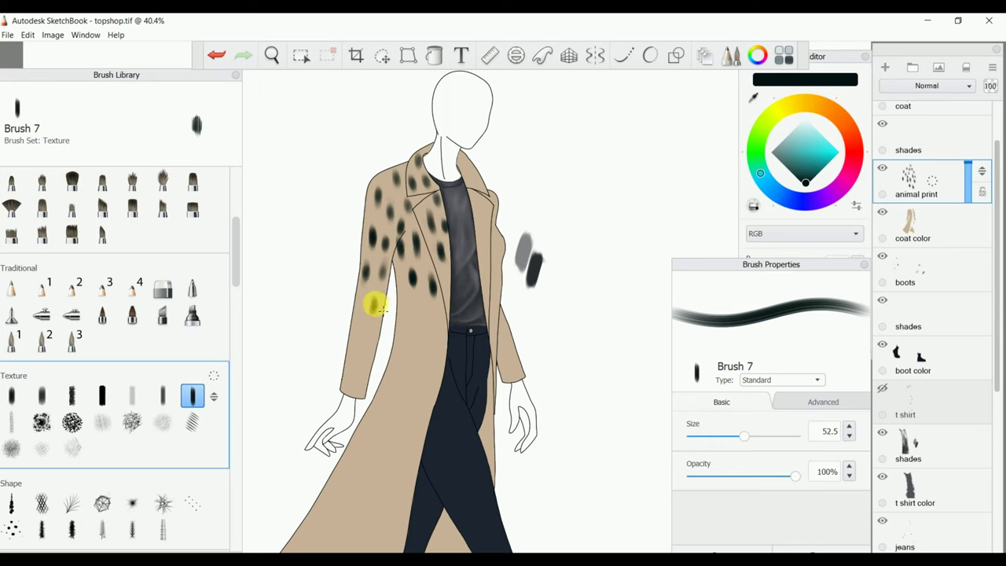
With a smaller brush, dab spots on the sleeve and coat front, undoing one stray spot
click(729, 438)
mouse_move(360, 306)
mouse_down()
mouse_move(358, 318)
mouse_move(407, 324)
mouse_move(405, 286)
mouse_up()
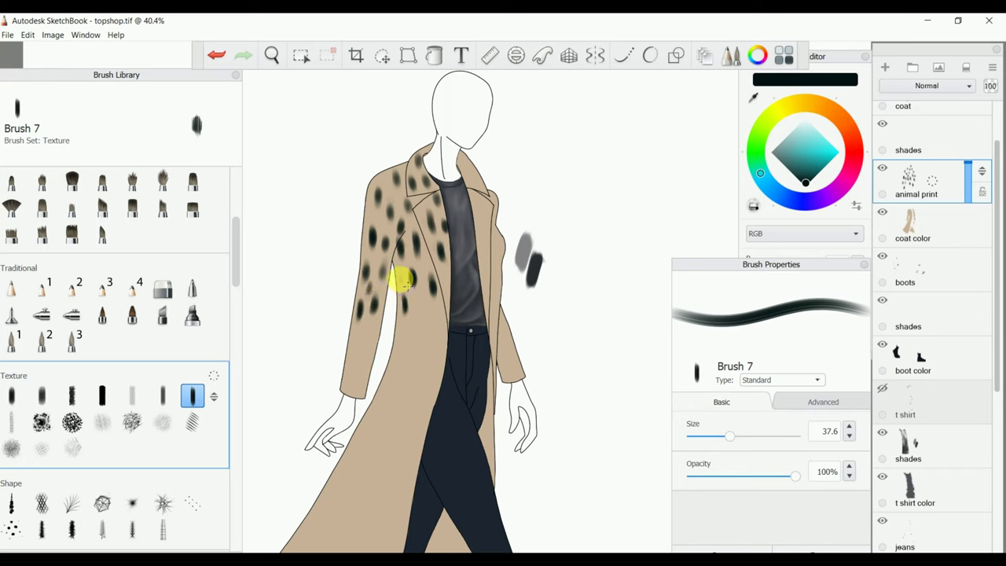
click(432, 324)
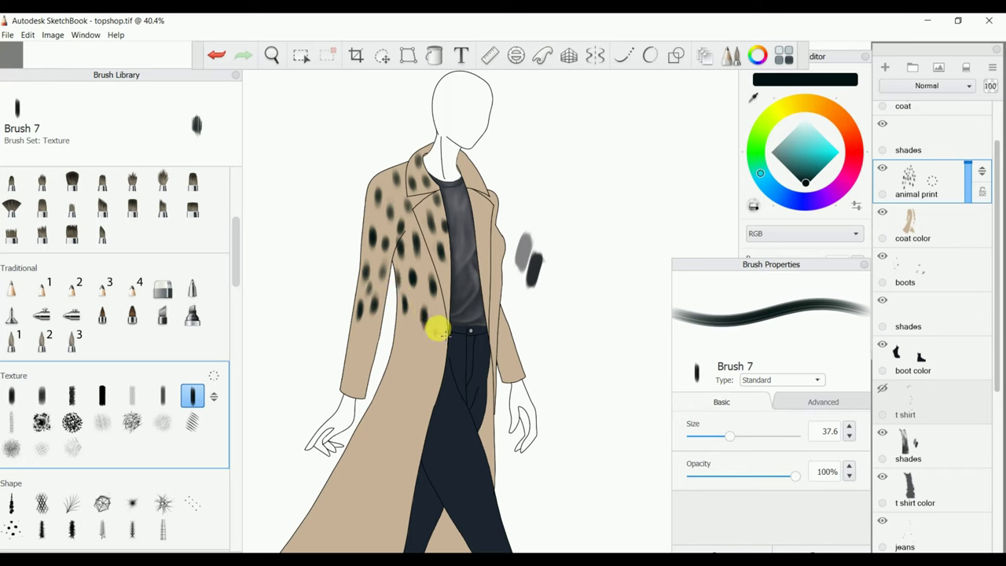
click(453, 285)
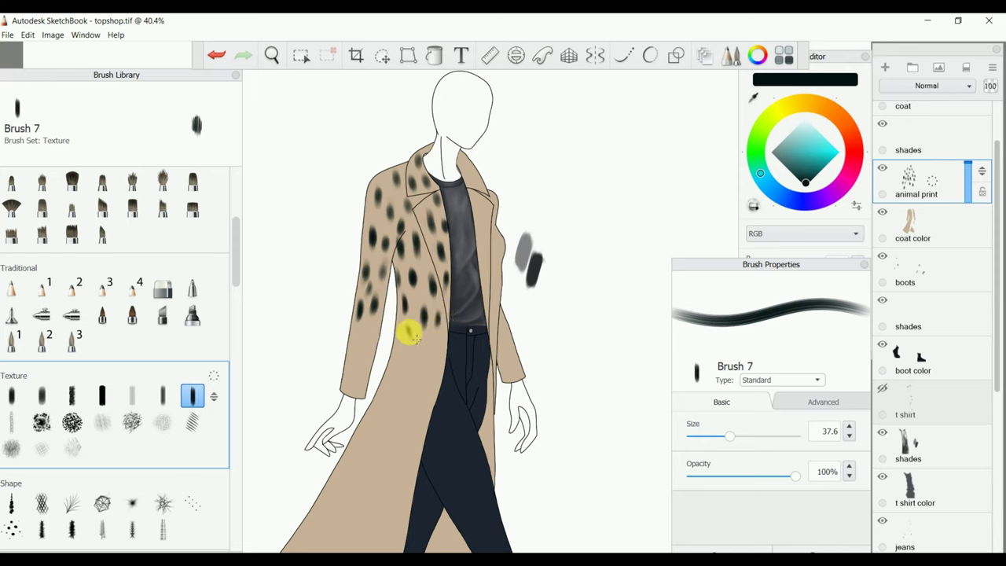
click(410, 336)
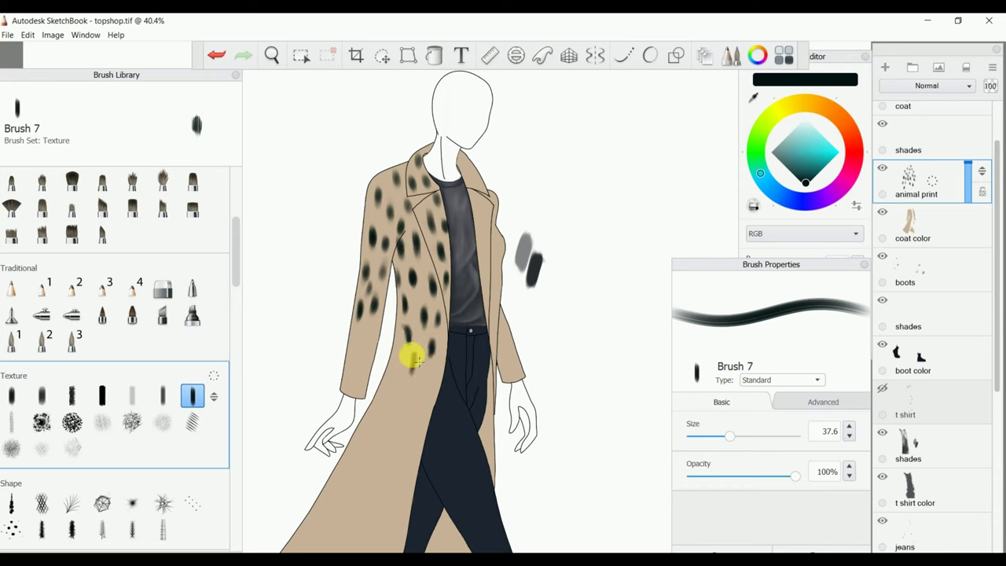
click(216, 55)
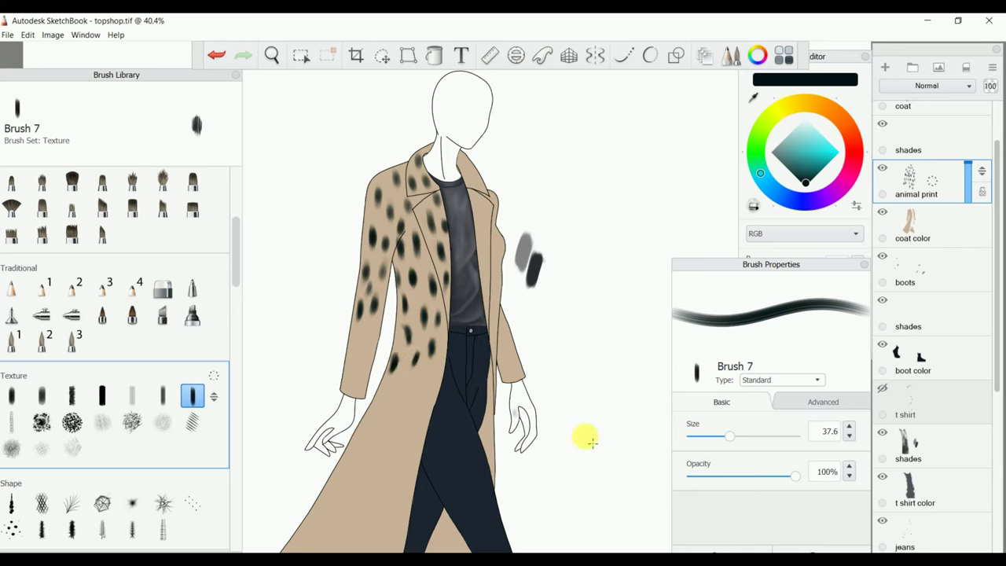
click(737, 439)
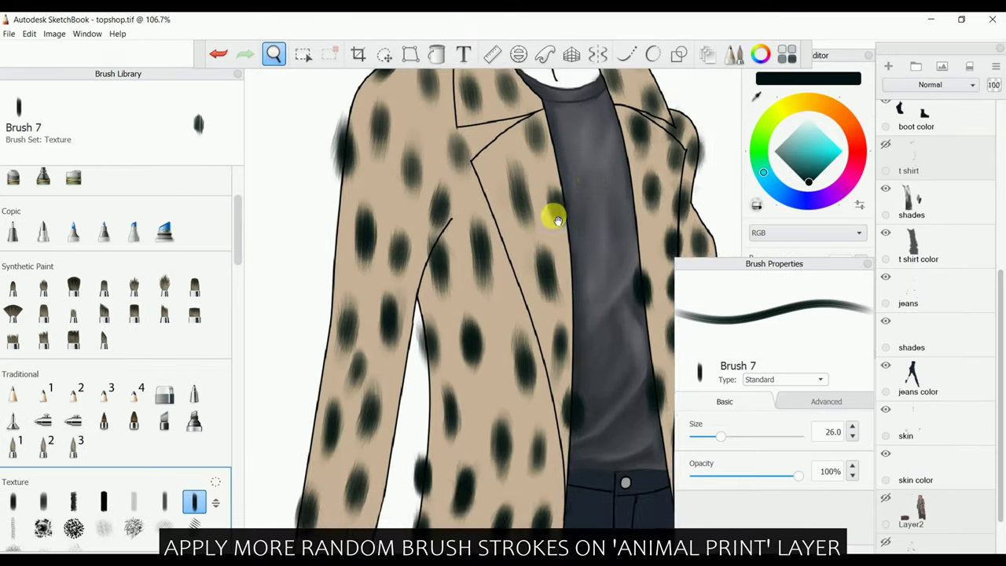
Zoom in and paint finer dark spots along the collar and down the coat front
drag(555, 220, 442, 314)
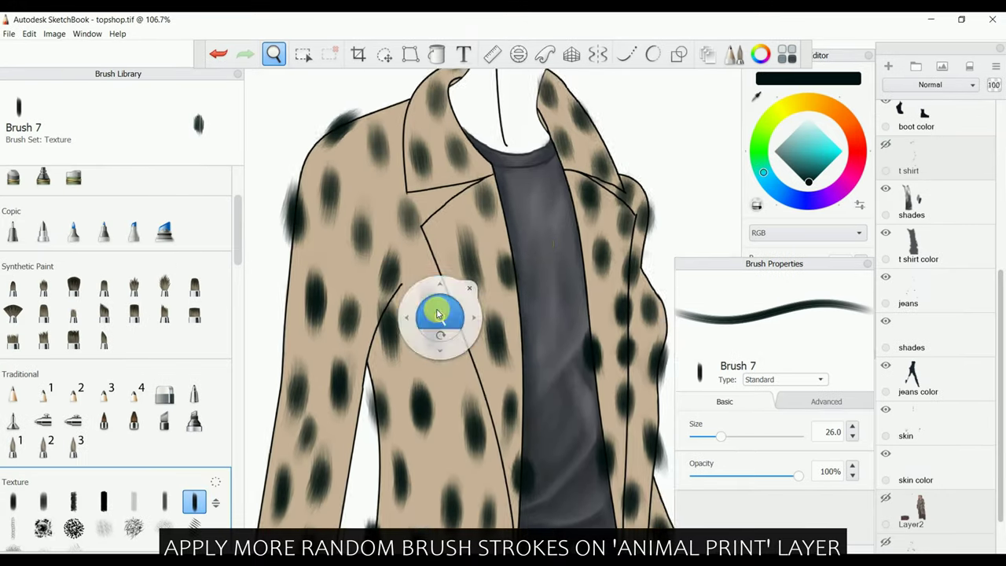
drag(714, 436, 714, 436)
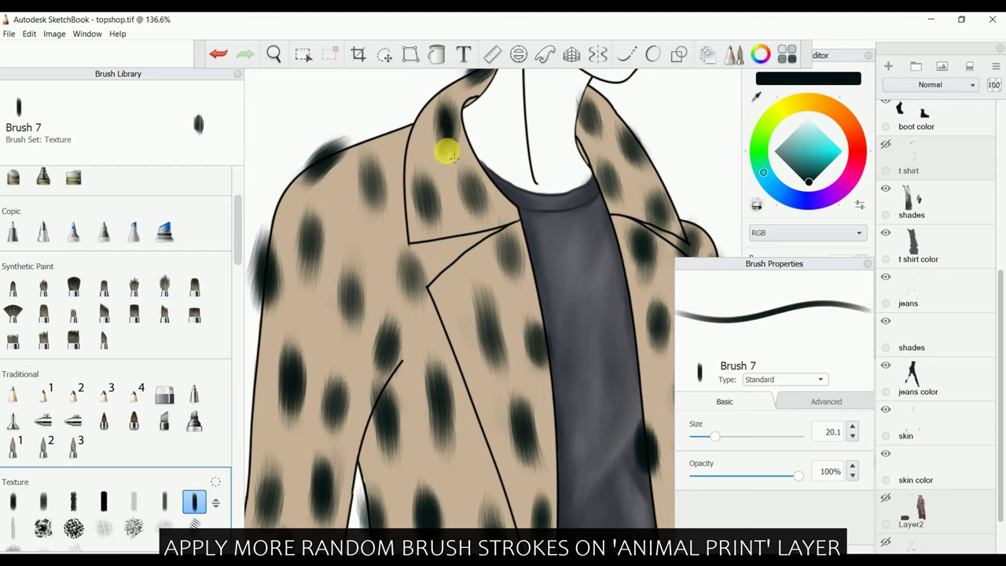
mouse_move(450, 155)
mouse_down()
mouse_move(438, 117)
mouse_move(422, 126)
mouse_move(424, 203)
mouse_move(443, 193)
mouse_move(440, 238)
mouse_move(411, 233)
mouse_move(474, 198)
mouse_move(460, 105)
mouse_move(476, 84)
mouse_move(469, 113)
mouse_up()
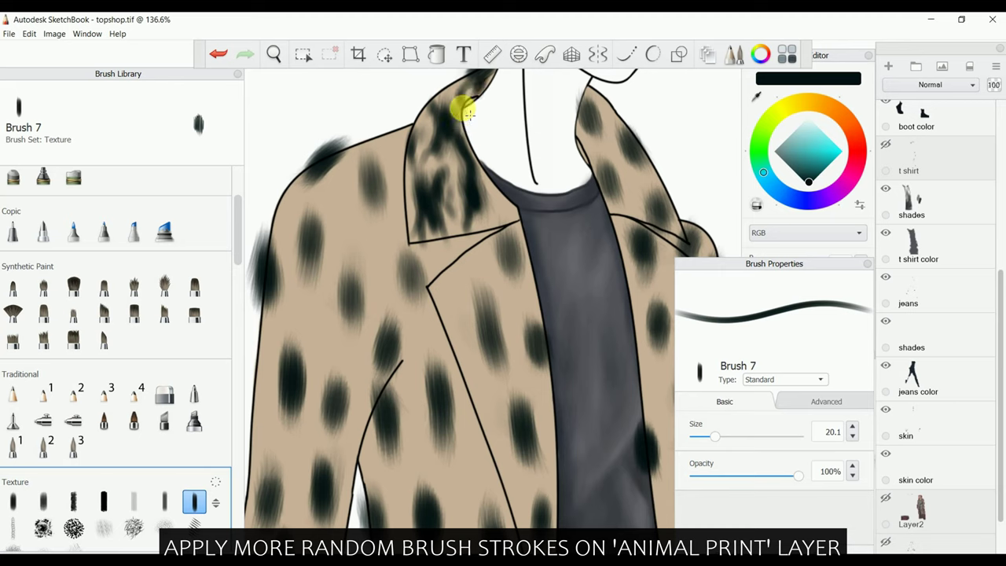
mouse_move(512, 215)
mouse_down()
mouse_move(503, 202)
mouse_move(465, 250)
mouse_move(478, 253)
mouse_move(444, 256)
mouse_move(491, 238)
mouse_move(519, 259)
mouse_move(515, 286)
mouse_up()
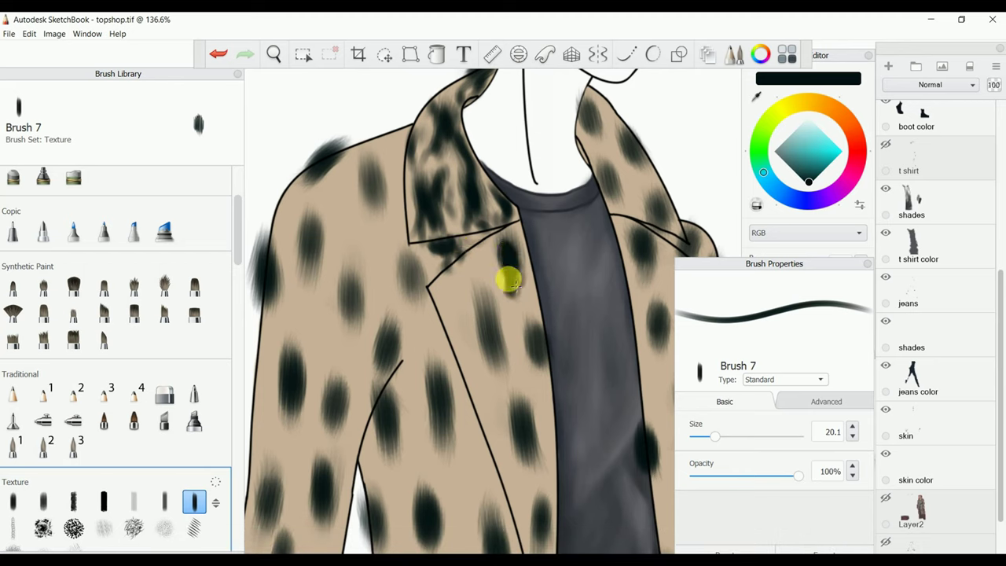
mouse_move(506, 282)
mouse_down()
mouse_move(500, 335)
mouse_move(529, 337)
mouse_move(523, 303)
mouse_move(523, 341)
mouse_move(469, 293)
mouse_move(461, 319)
mouse_move(461, 299)
mouse_move(438, 292)
mouse_move(460, 319)
mouse_up()
scroll(461, 319, down, 3)
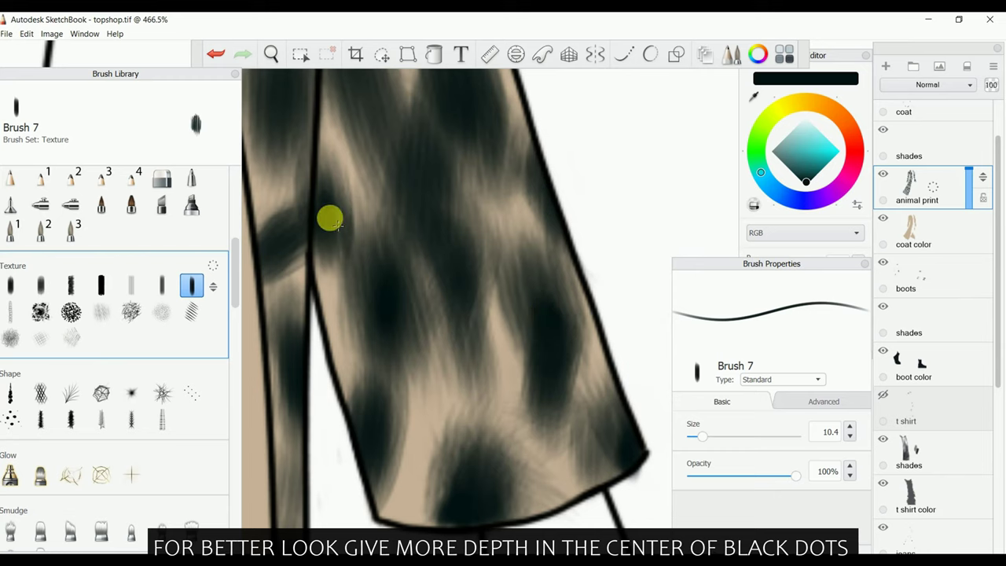
Zoom out to the whole figure and make the jeans layer visible again
key(space)
click(348, 180)
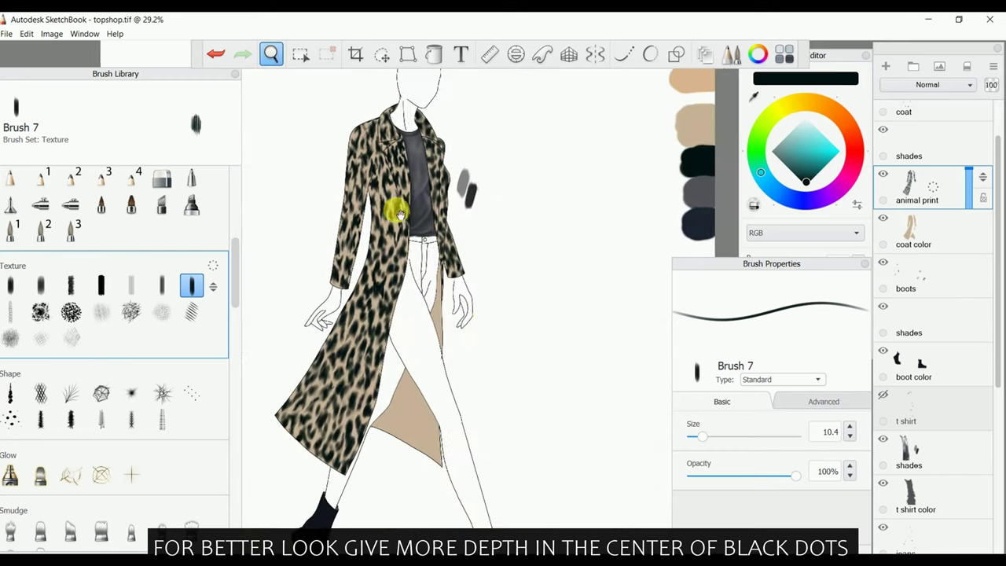
drag(399, 213, 505, 341)
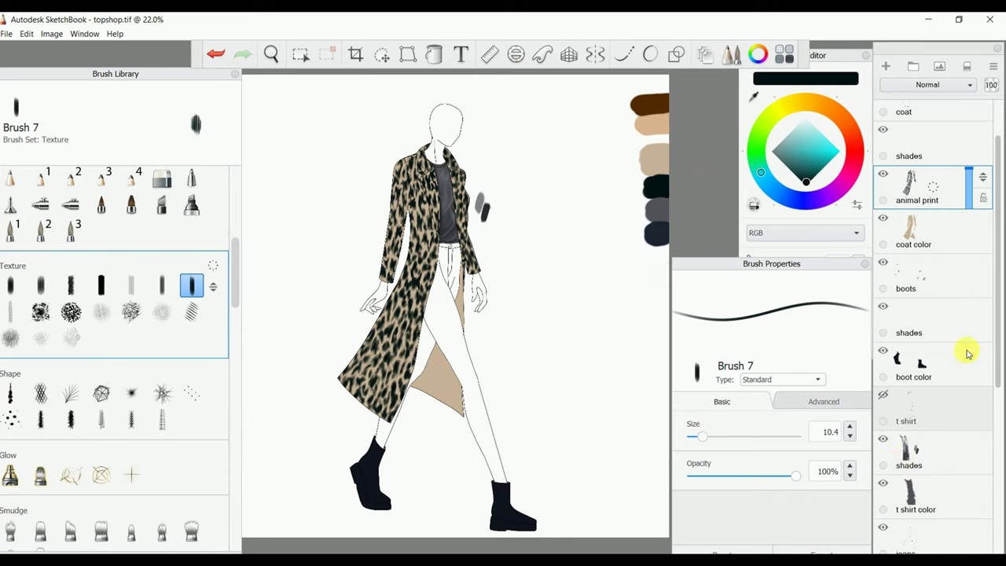
drag(997, 314, 997, 389)
click(882, 468)
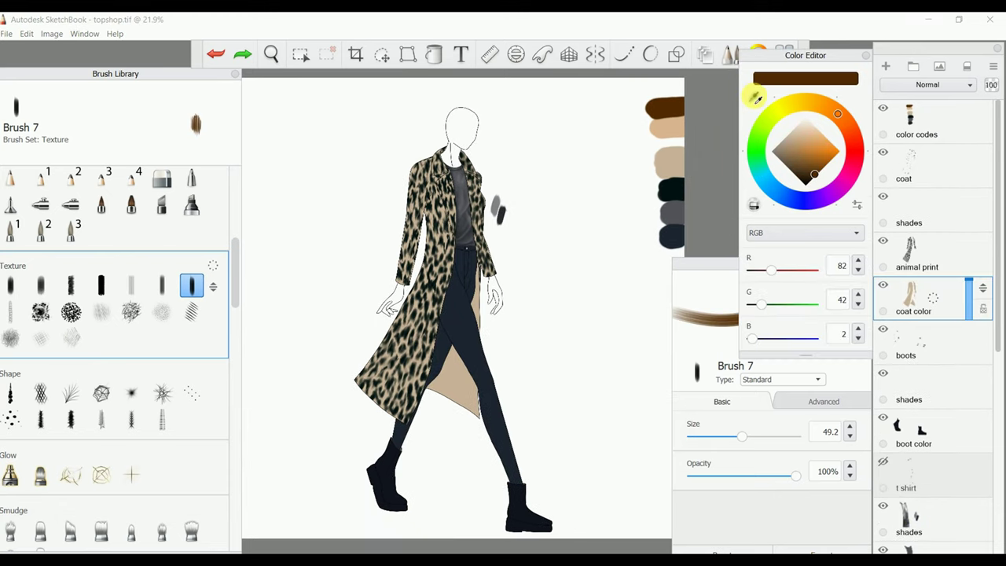
Zoom in and shade the left shoulder and lapel in dark brown beneath the spots
key(space)
mouse_move(442, 243)
mouse_down()
mouse_move(502, 181)
mouse_move(539, 381)
mouse_move(494, 334)
mouse_move(440, 227)
mouse_move(438, 419)
mouse_move(400, 298)
mouse_move(354, 377)
mouse_move(388, 364)
mouse_move(420, 472)
mouse_move(453, 503)
mouse_move(340, 440)
mouse_up()
mouse_move(321, 326)
mouse_down()
mouse_move(308, 341)
mouse_move(258, 324)
mouse_move(287, 463)
mouse_move(292, 425)
mouse_move(369, 499)
mouse_up()
mouse_move(476, 407)
mouse_down()
mouse_move(415, 337)
mouse_move(422, 448)
mouse_move(516, 406)
mouse_up()
drag(741, 435, 717, 435)
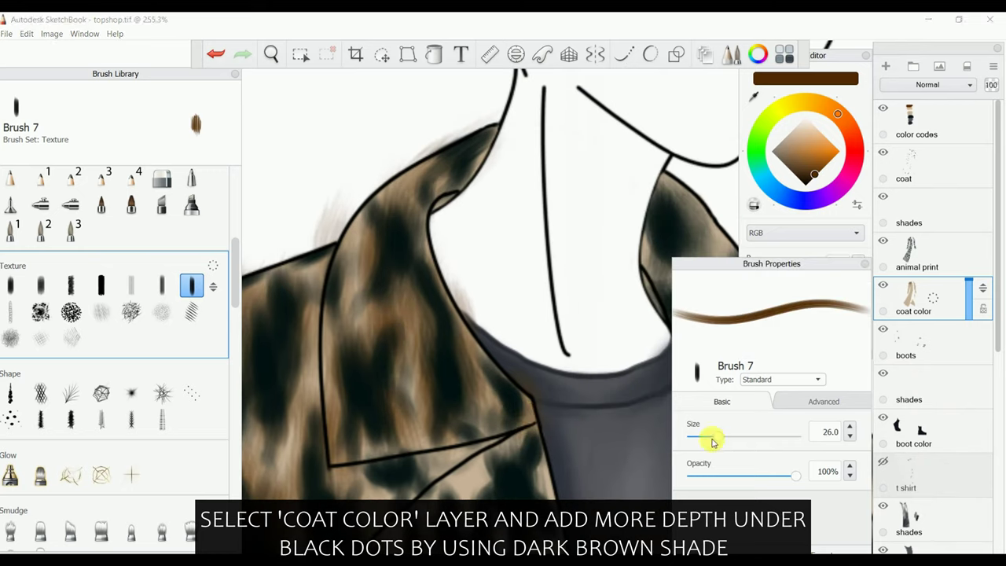
mouse_move(525, 414)
mouse_down()
mouse_move(514, 458)
mouse_move(482, 462)
mouse_move(512, 503)
mouse_move(536, 445)
mouse_up()
drag(395, 479, 401, 484)
Shade the coat front and sleeve brown under the spots, then zoom out to the figure
click(271, 53)
scroll(359, 168, down, 5)
scroll(478, 416, up, 5)
drag(478, 416, 465, 238)
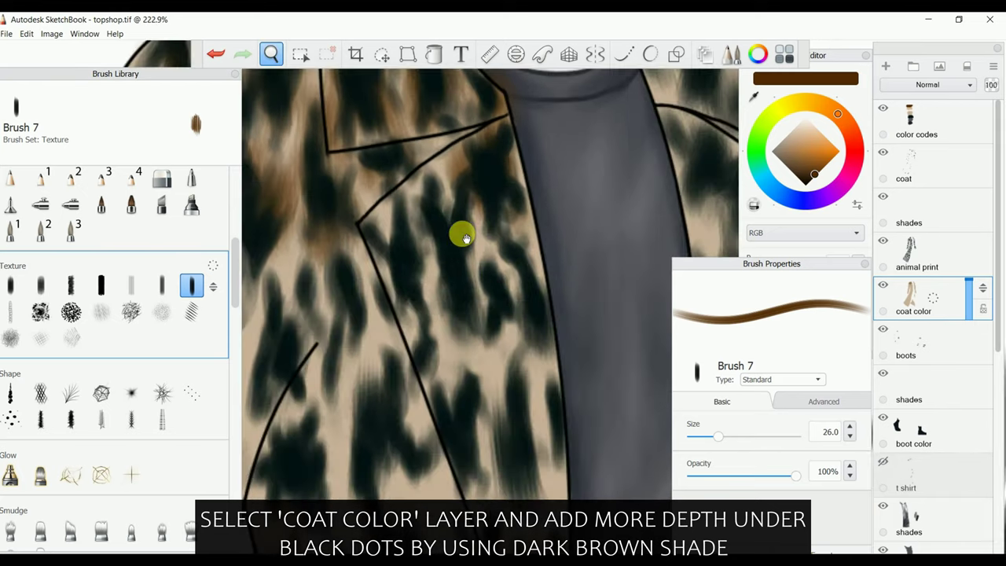
mouse_move(426, 190)
mouse_down()
mouse_move(464, 307)
mouse_move(460, 205)
mouse_move(508, 303)
mouse_move(498, 330)
mouse_move(523, 259)
mouse_move(541, 341)
mouse_move(527, 411)
mouse_move(545, 512)
mouse_move(490, 387)
mouse_move(454, 393)
mouse_move(440, 413)
mouse_move(388, 235)
mouse_move(426, 272)
mouse_move(362, 287)
mouse_move(330, 353)
mouse_move(300, 264)
mouse_move(269, 287)
mouse_move(303, 370)
mouse_move(251, 341)
mouse_move(378, 366)
mouse_move(391, 346)
mouse_move(398, 466)
mouse_move(352, 448)
mouse_up()
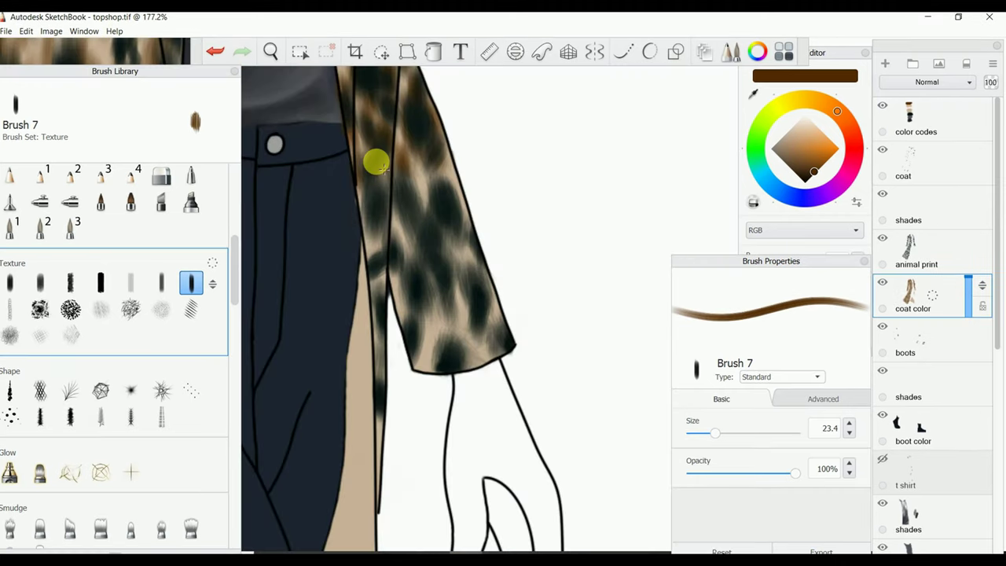
mouse_move(377, 165)
mouse_down()
mouse_move(366, 180)
mouse_move(413, 196)
mouse_move(442, 227)
mouse_move(442, 183)
mouse_move(469, 272)
mouse_move(478, 227)
mouse_move(440, 292)
mouse_move(458, 289)
mouse_move(440, 334)
mouse_move(486, 314)
mouse_move(410, 253)
mouse_move(419, 316)
mouse_move(387, 247)
mouse_move(375, 285)
mouse_move(379, 407)
mouse_up()
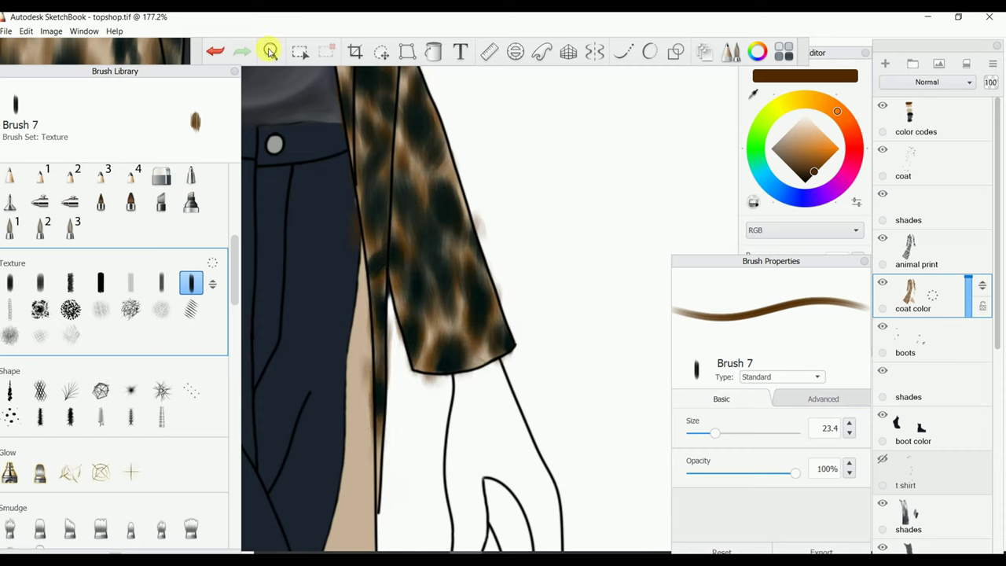
click(270, 51)
drag(329, 152, 516, 334)
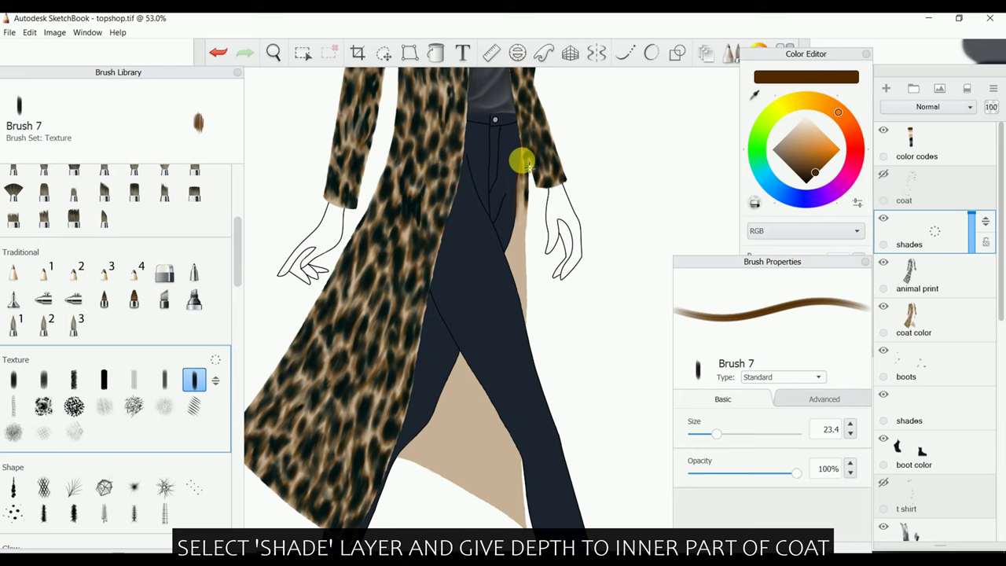
Enlarge Brush 7 to 40.2 and shade the coat's inner edge and lining brown
drag(716, 433, 733, 433)
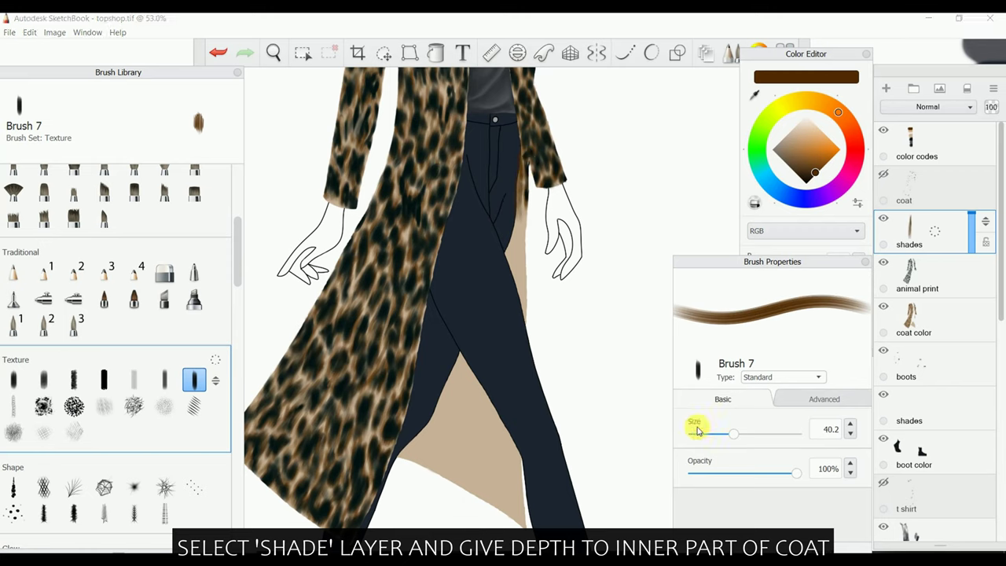
drag(526, 189, 526, 232)
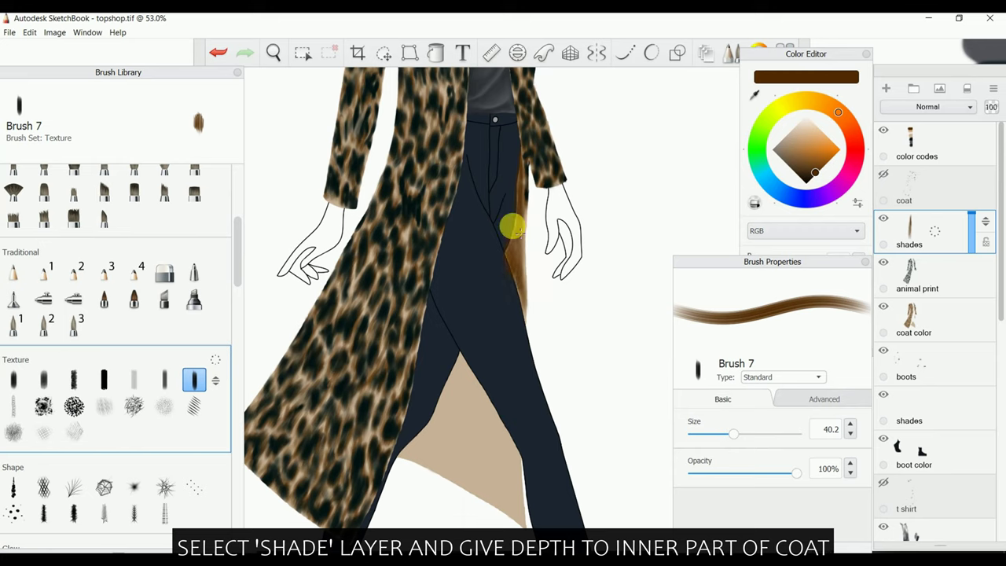
drag(465, 358, 451, 389)
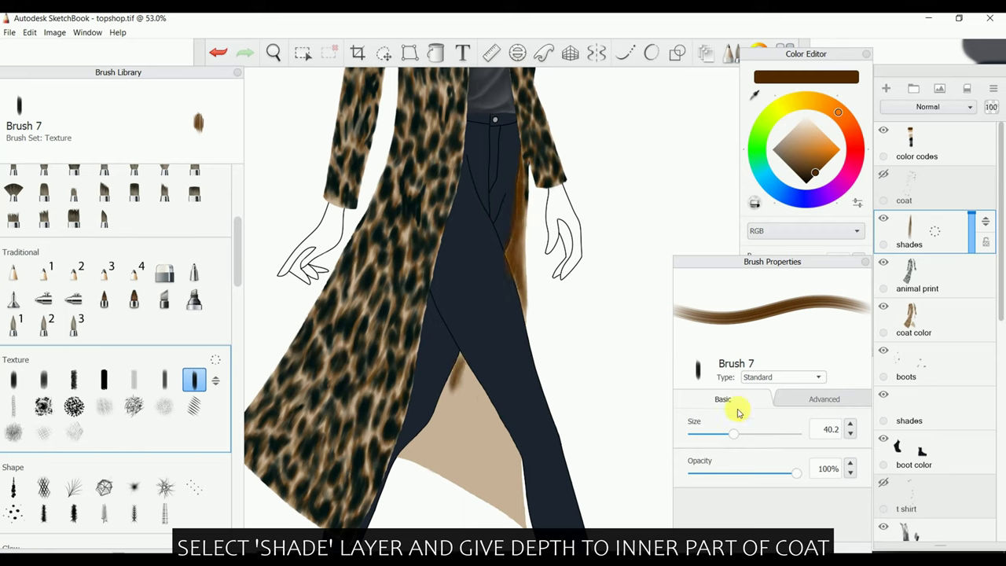
drag(732, 434, 750, 435)
drag(434, 393, 452, 378)
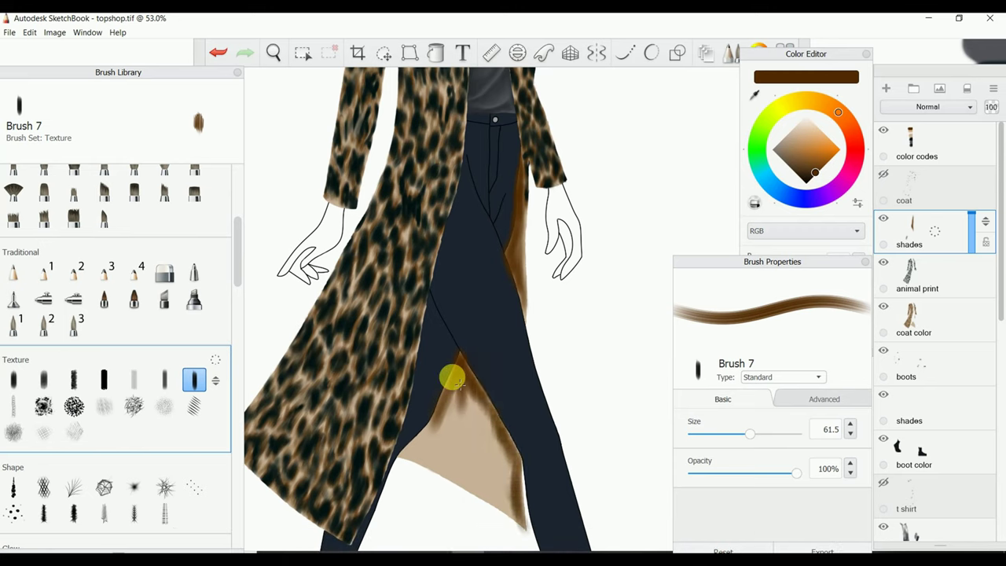
mouse_move(503, 479)
mouse_down()
mouse_move(485, 401)
mouse_move(451, 377)
mouse_move(455, 438)
mouse_up()
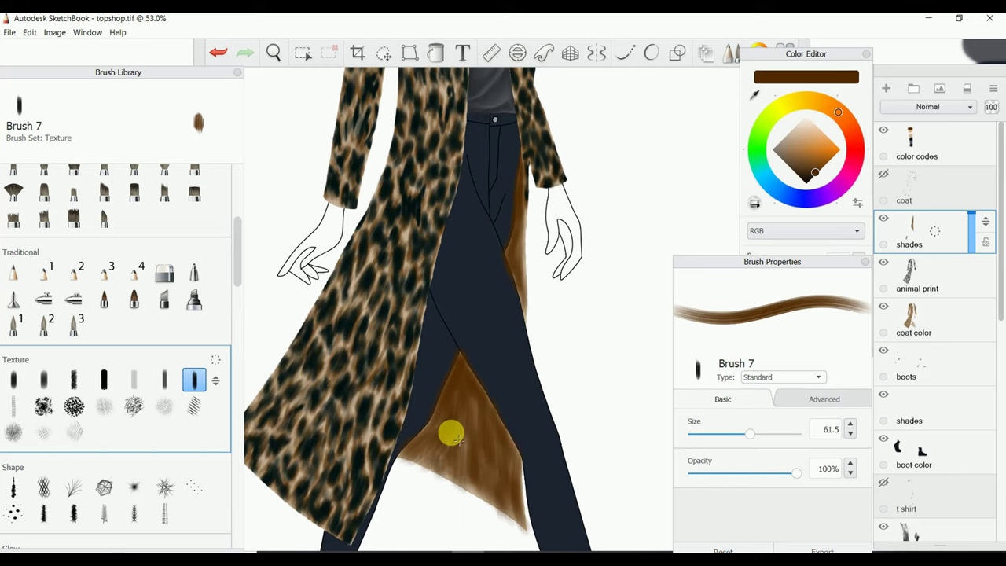
At size 95.2, spread darker brown (RGB 53/33/12) across the lower lining, then reduce to 66.7
drag(749, 433, 767, 432)
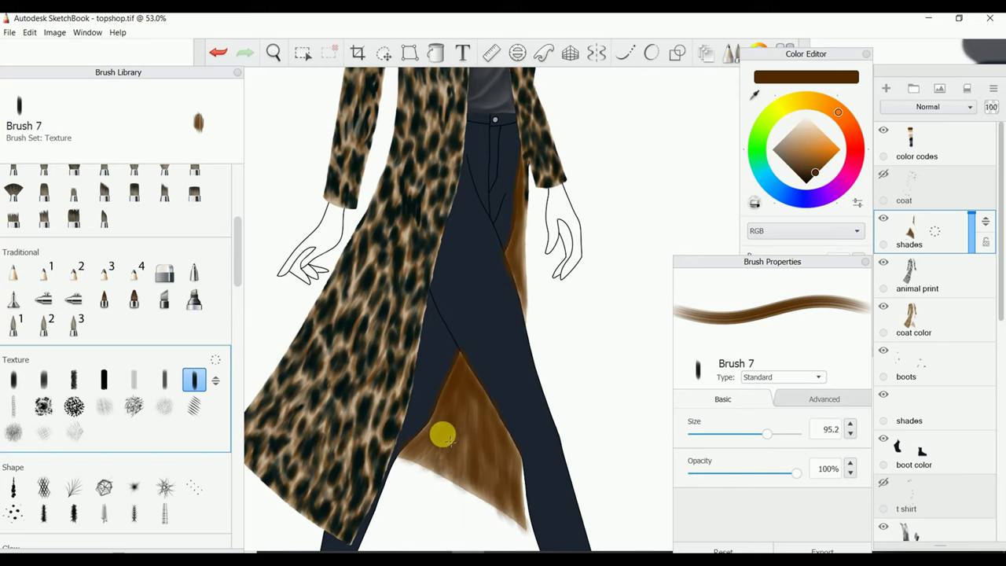
click(806, 175)
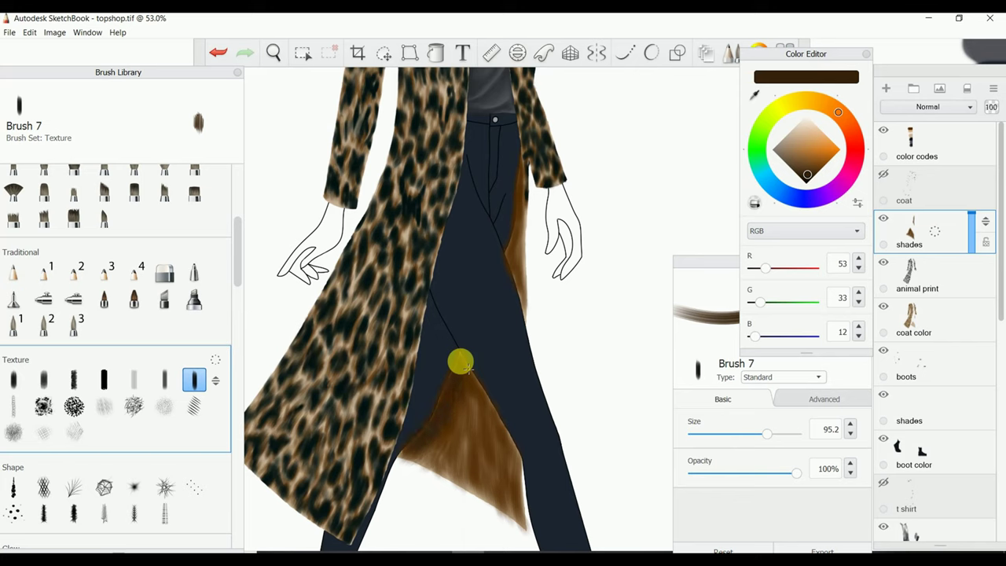
mouse_move(460, 362)
mouse_down()
mouse_move(437, 404)
mouse_move(462, 354)
mouse_move(466, 398)
mouse_move(465, 380)
mouse_up()
drag(767, 433, 752, 433)
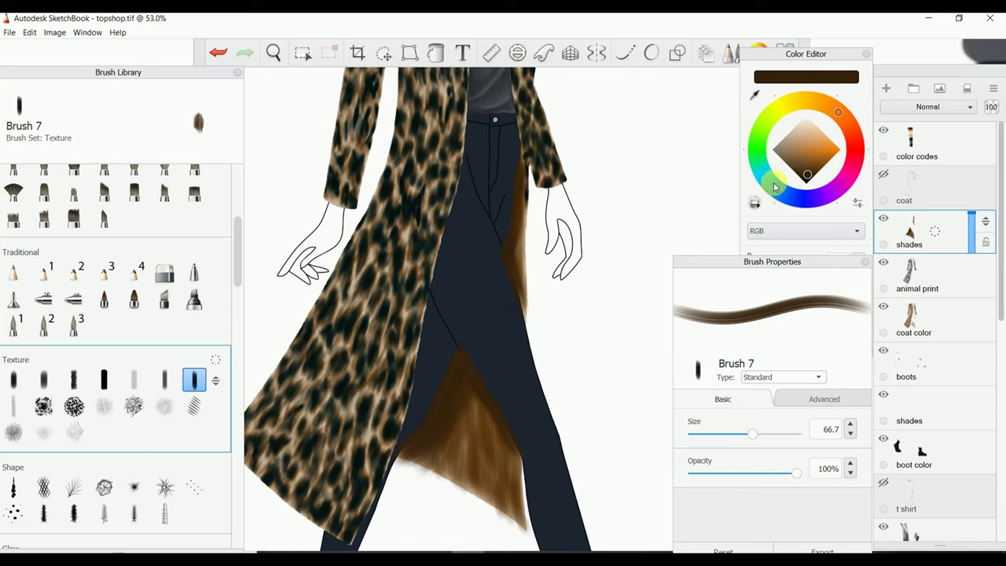
scroll(231, 165, up, 5)
click(73, 227)
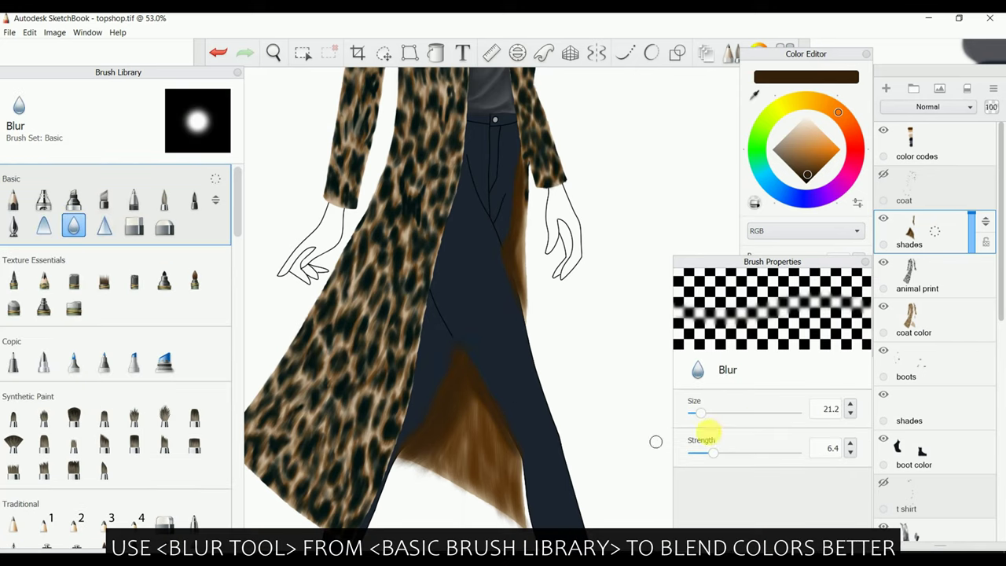
Blur the brown lining shading along the leg at size 50, strength 9.2
drag(712, 452, 721, 452)
drag(700, 413, 712, 413)
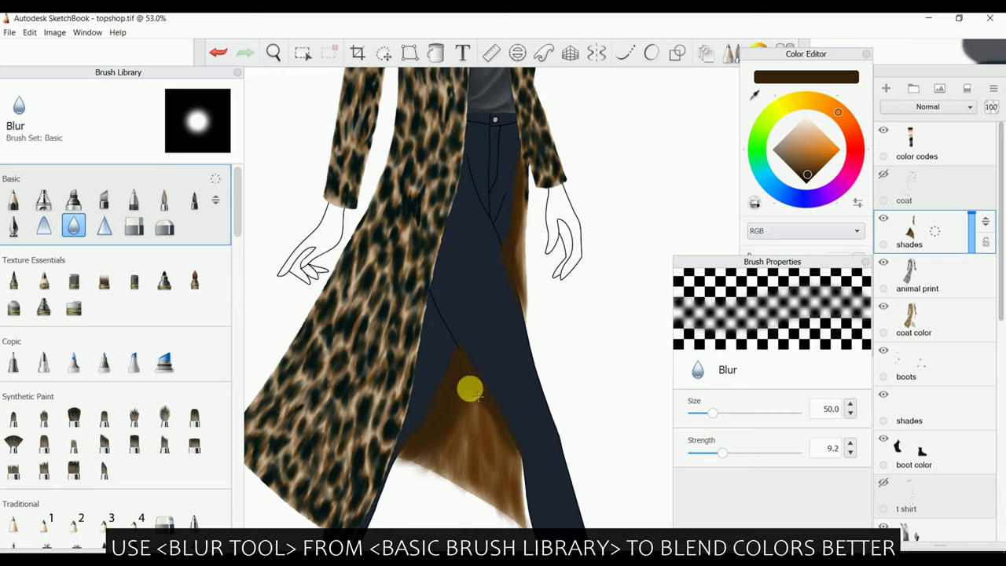
drag(476, 395, 515, 483)
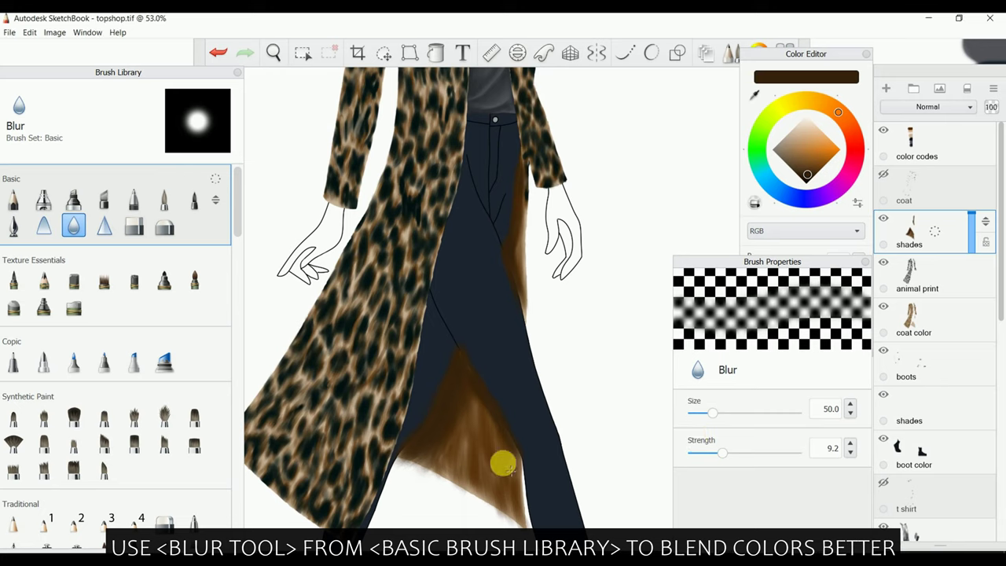
drag(510, 470, 523, 165)
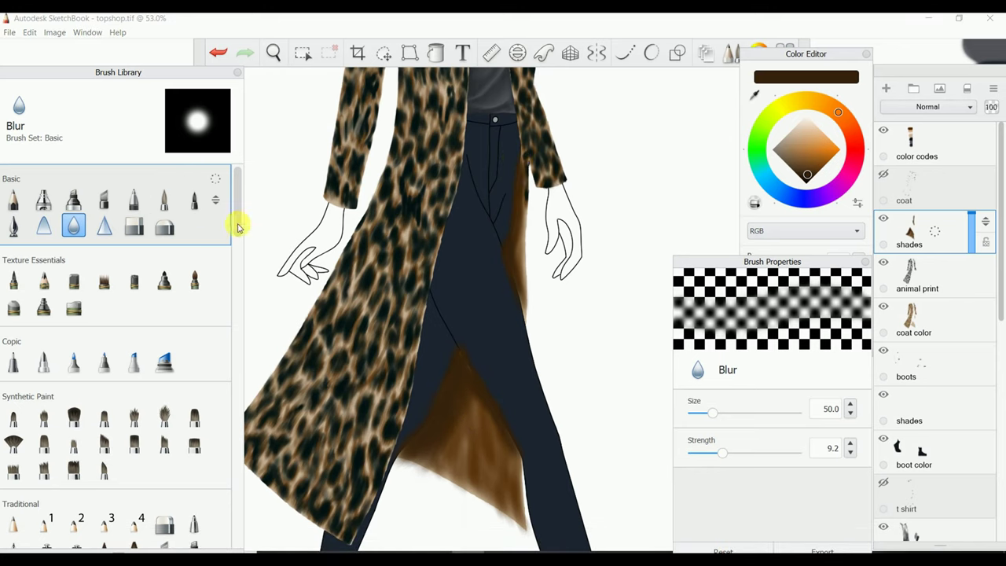
scroll(239, 210, down, 5)
Layer grey-brown and warmer brown shading over the lining with Texture Brush 7
click(194, 396)
drag(482, 419, 498, 437)
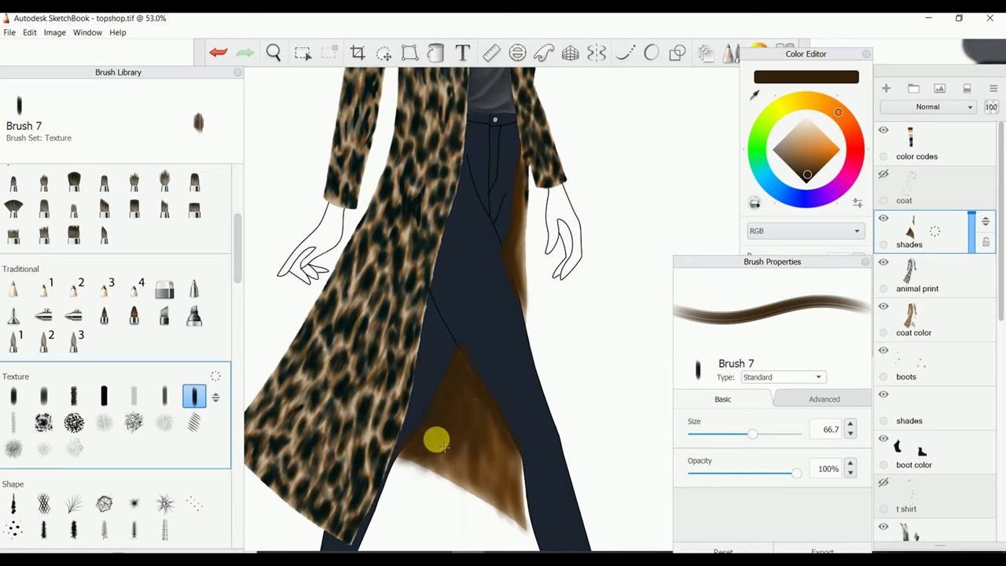
drag(795, 171, 791, 165)
drag(478, 414, 500, 434)
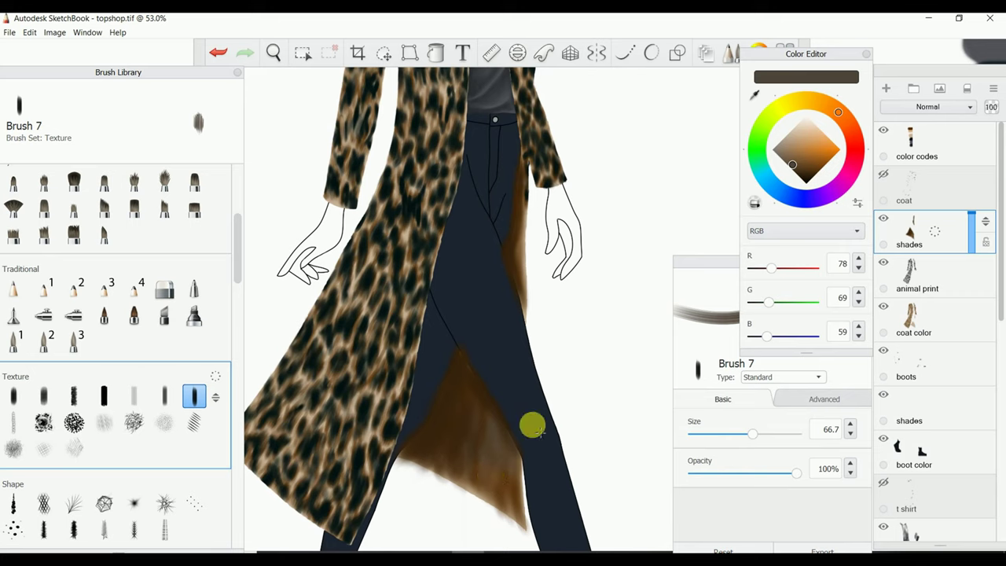
click(804, 163)
mouse_move(489, 428)
mouse_down()
mouse_move(482, 404)
mouse_move(469, 427)
mouse_move(518, 446)
mouse_move(464, 438)
mouse_up()
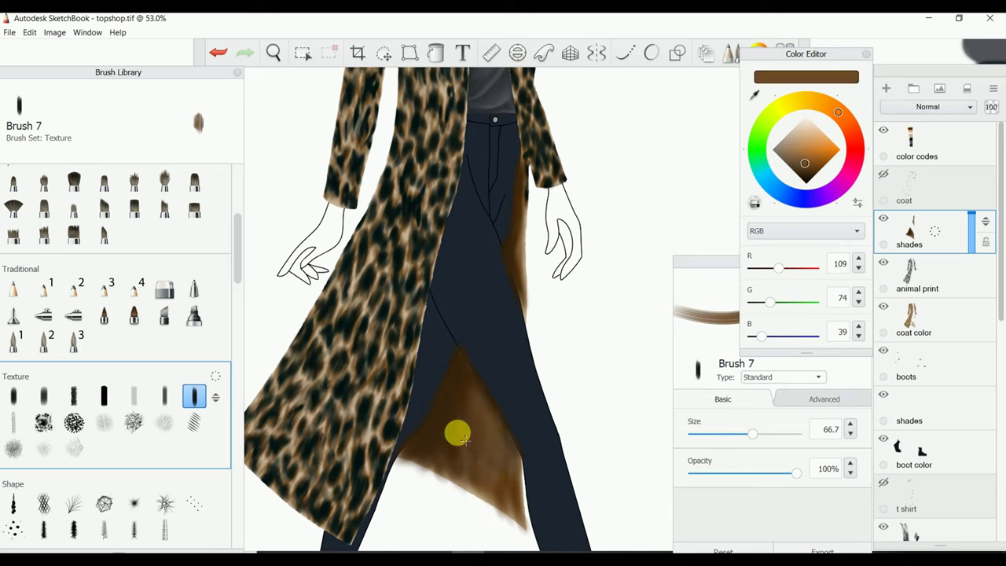
Deepen the lining with very dark brown (RGB 51/33/15) at brush size 199.3
drag(561, 241, 519, 226)
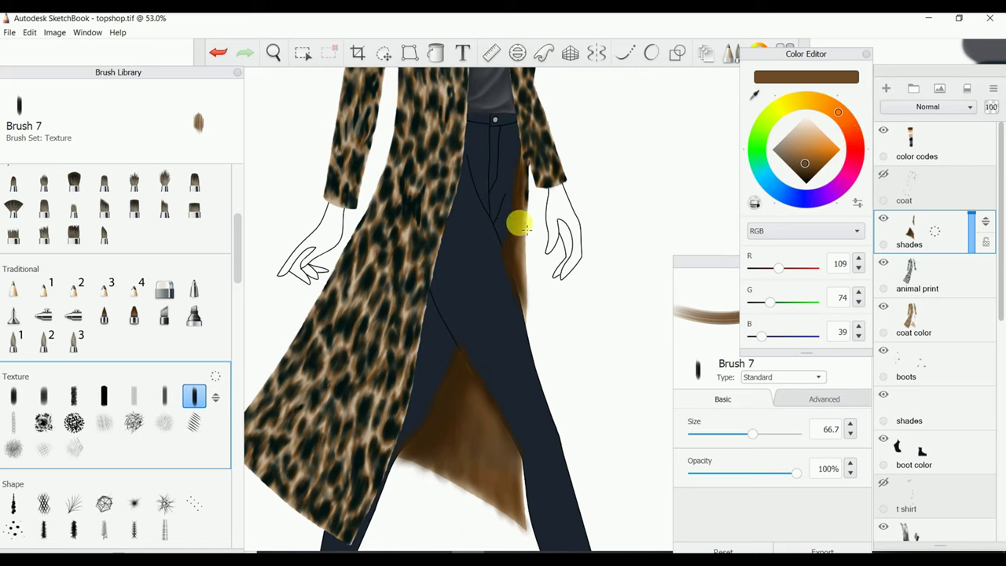
click(806, 175)
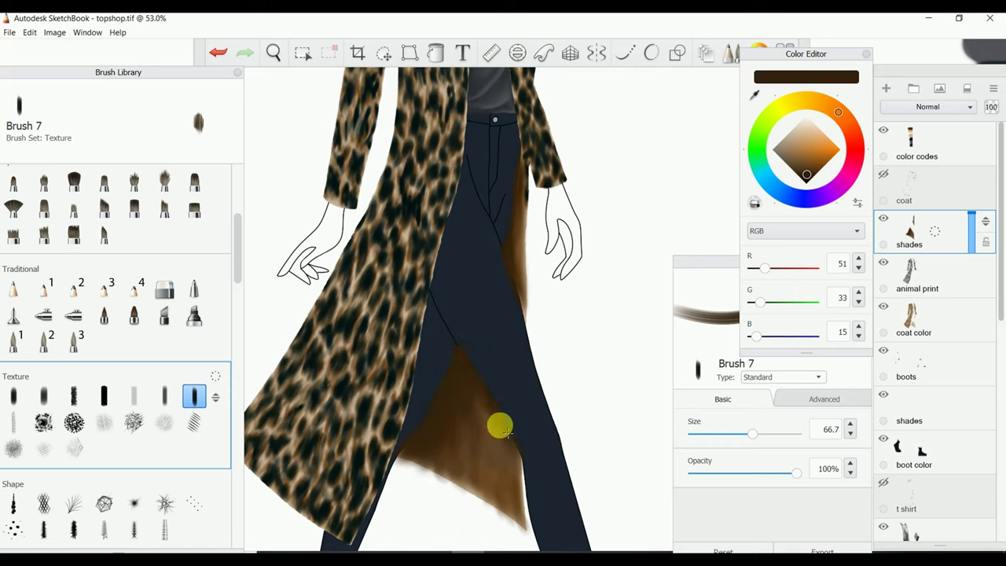
drag(750, 433, 692, 444)
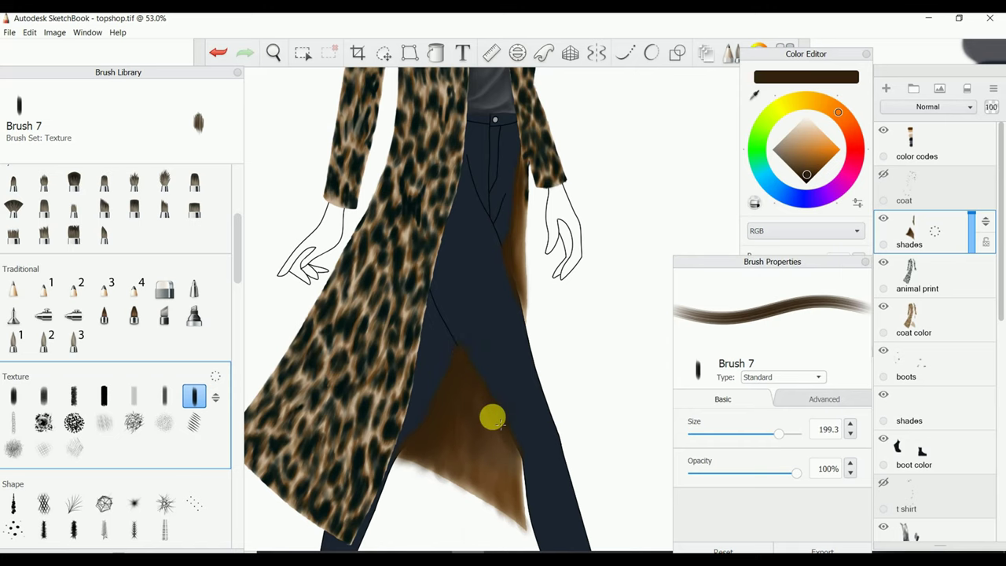
drag(493, 417, 445, 453)
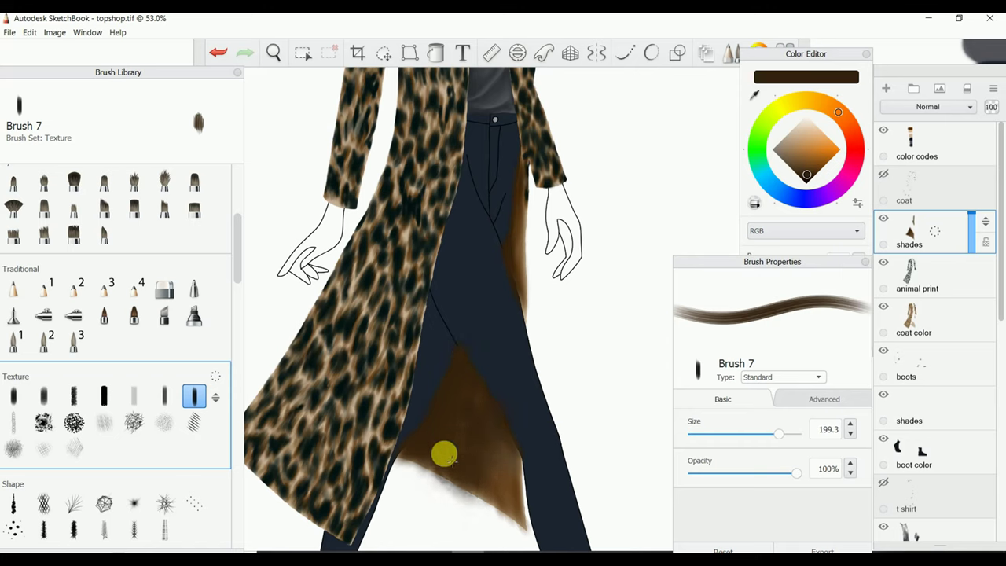
click(273, 52)
mouse_move(370, 218)
mouse_down()
mouse_move(466, 406)
mouse_move(467, 456)
mouse_up()
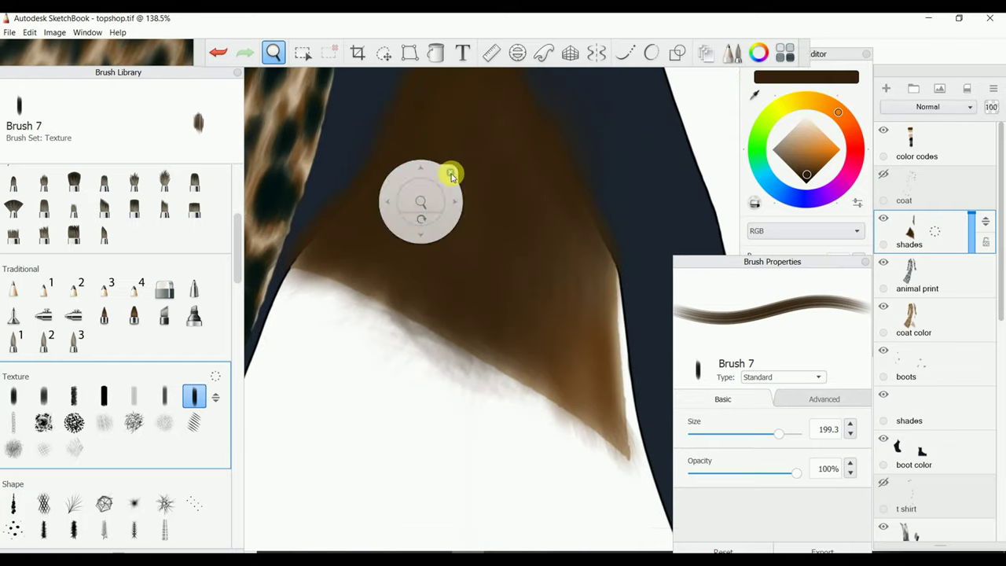
Erase excess brown below and along the lining with the Hard Eraser, undoing one stroke
scroll(236, 225, up, 5)
click(131, 227)
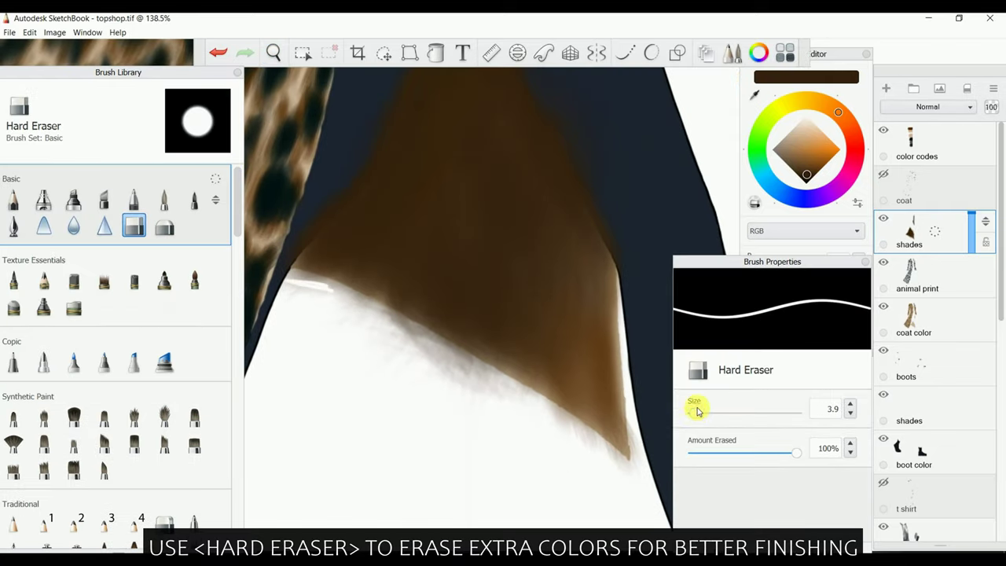
drag(696, 410, 724, 412)
drag(366, 341, 375, 349)
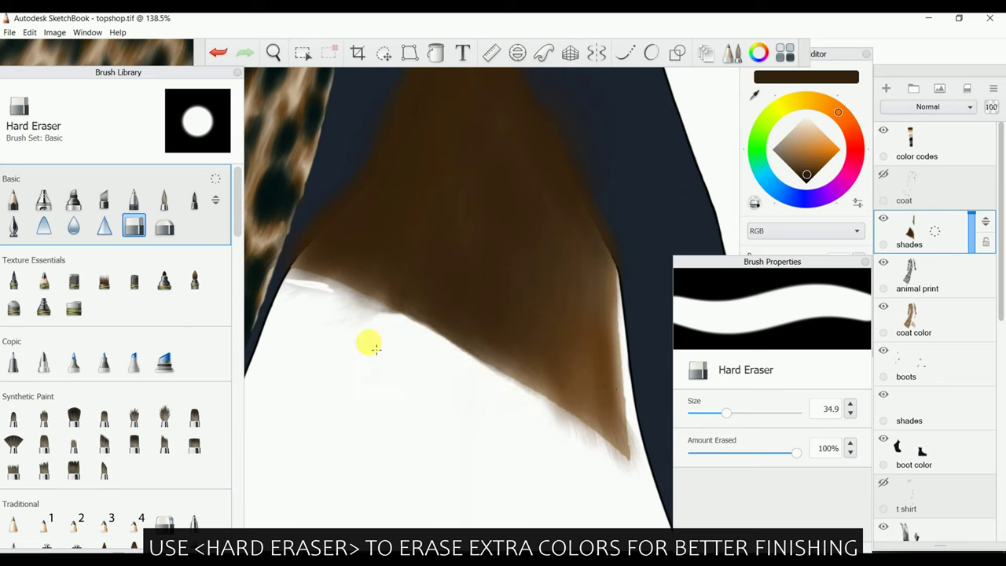
drag(515, 389, 625, 463)
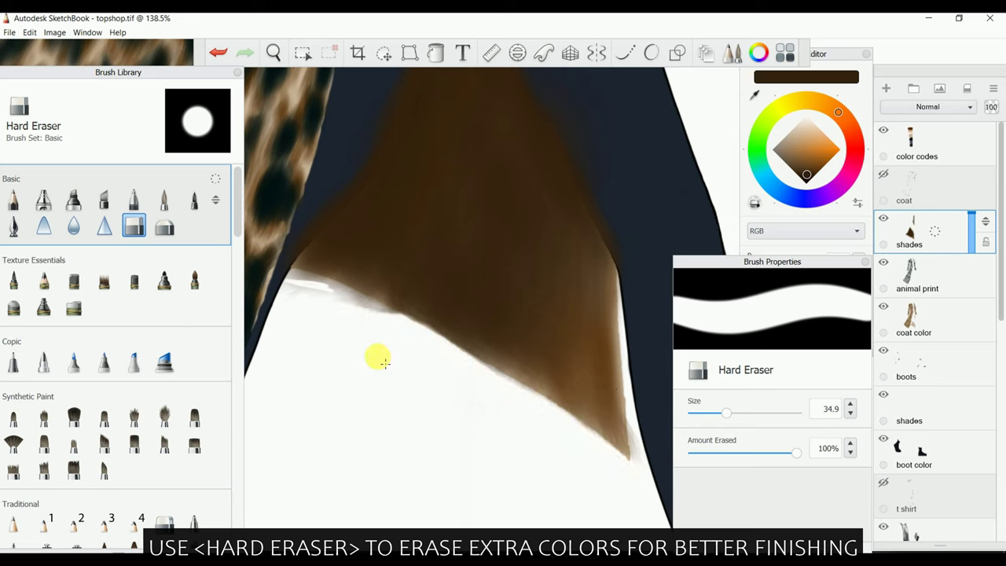
drag(408, 317, 359, 315)
click(218, 52)
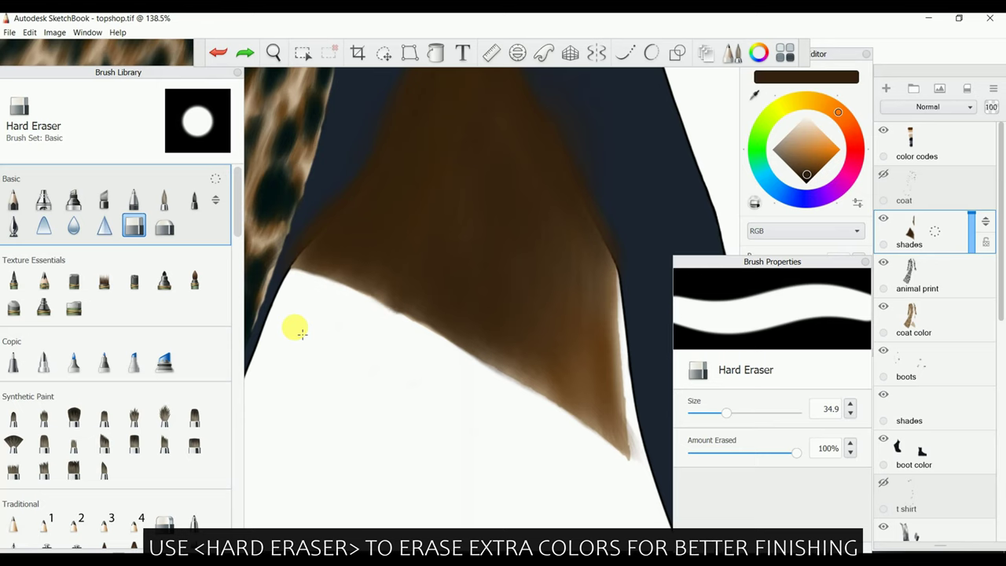
key(space)
drag(505, 291, 393, 336)
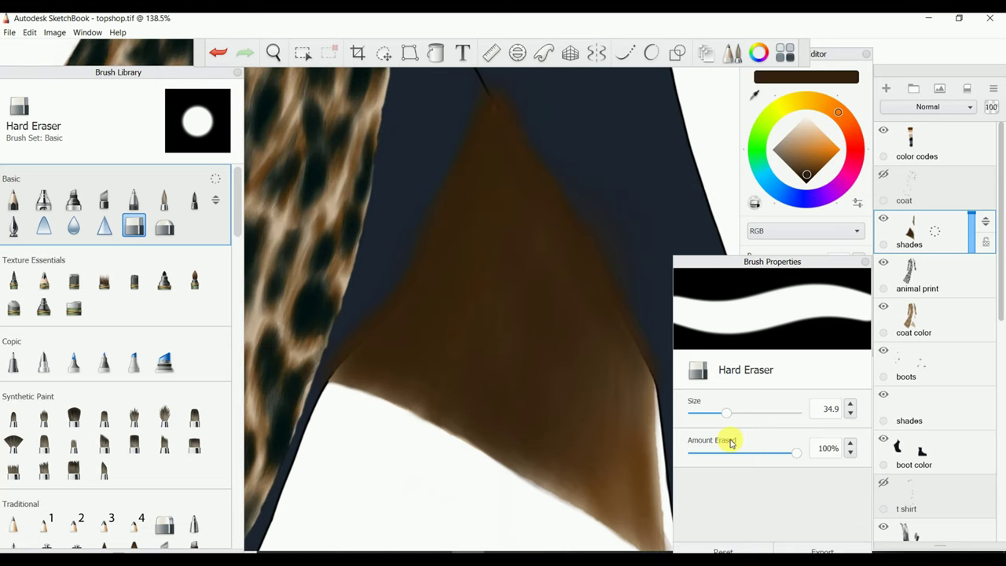
Hide the jeans color layer, trim the lining edges at eraser size 18.8, then show it again
drag(726, 412, 710, 412)
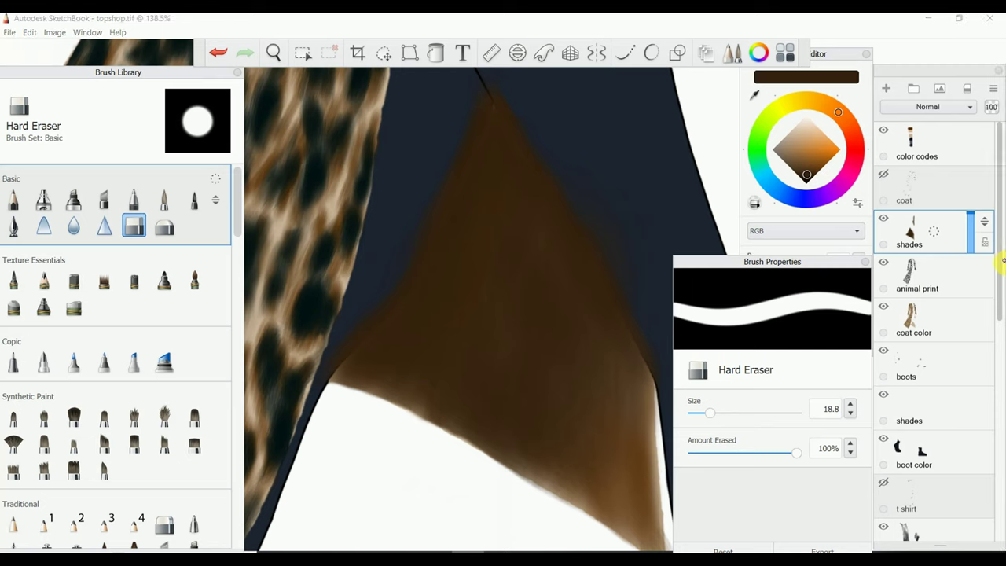
drag(1001, 260, 994, 333)
click(883, 481)
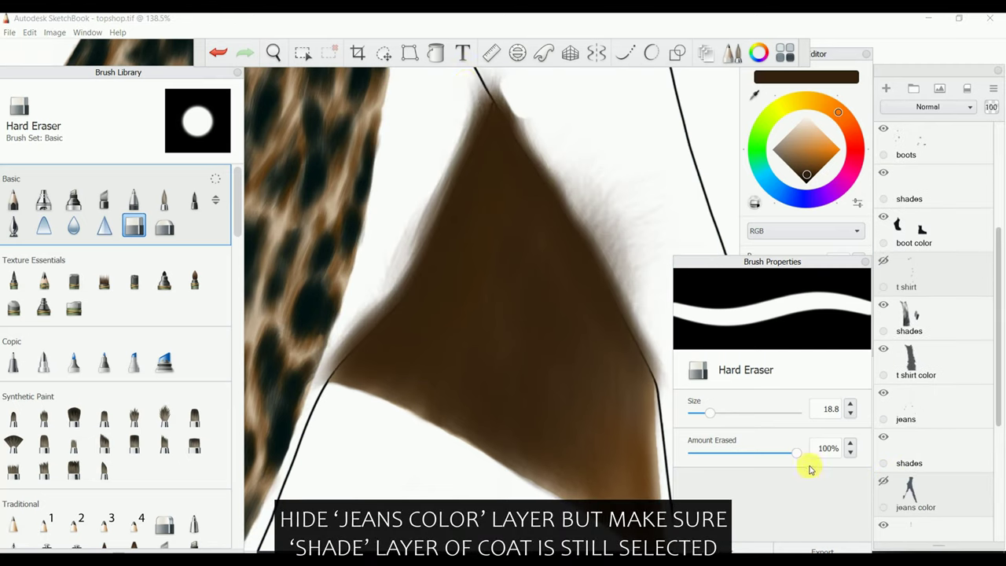
drag(482, 79, 391, 292)
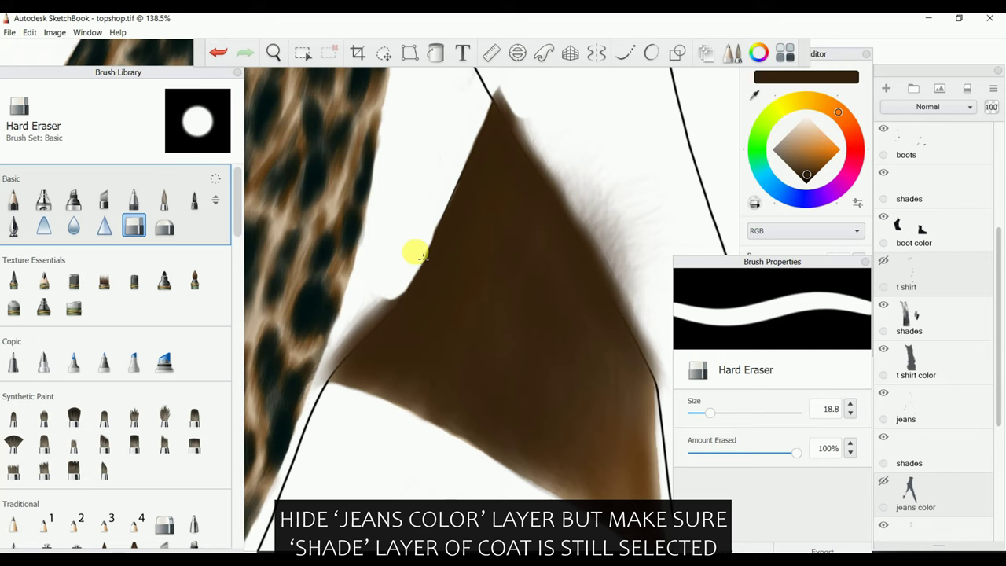
drag(417, 253, 308, 393)
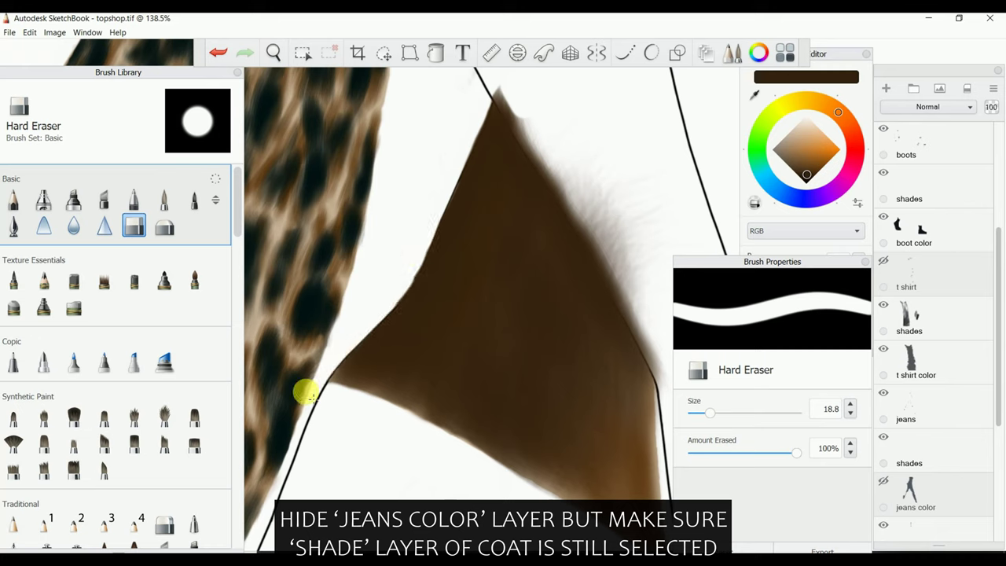
drag(503, 72, 508, 76)
drag(525, 143, 646, 282)
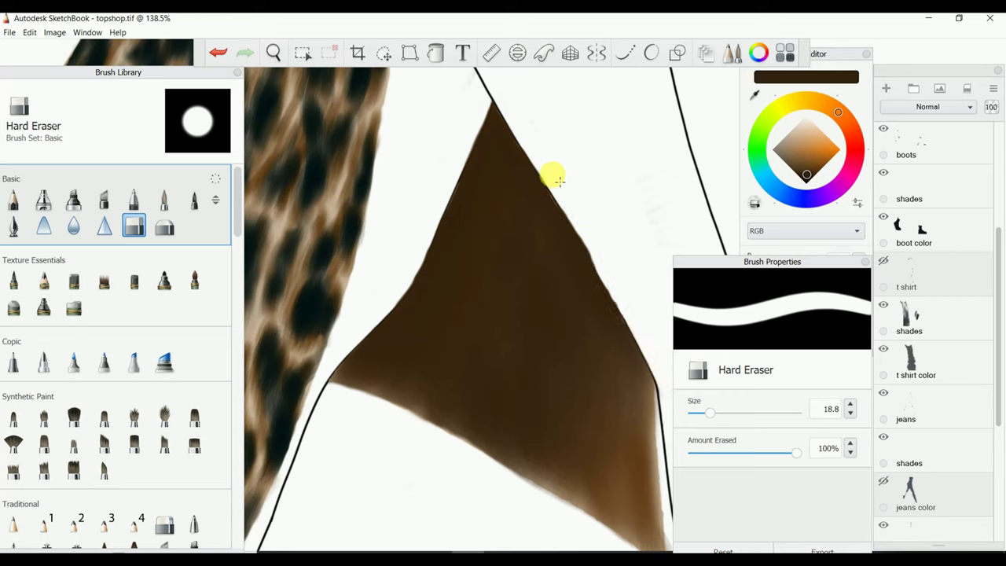
click(883, 480)
key(space)
Select near-black Brush 7 on the shades layer and zoom in on the upper coat
scroll(415, 180, down, 5)
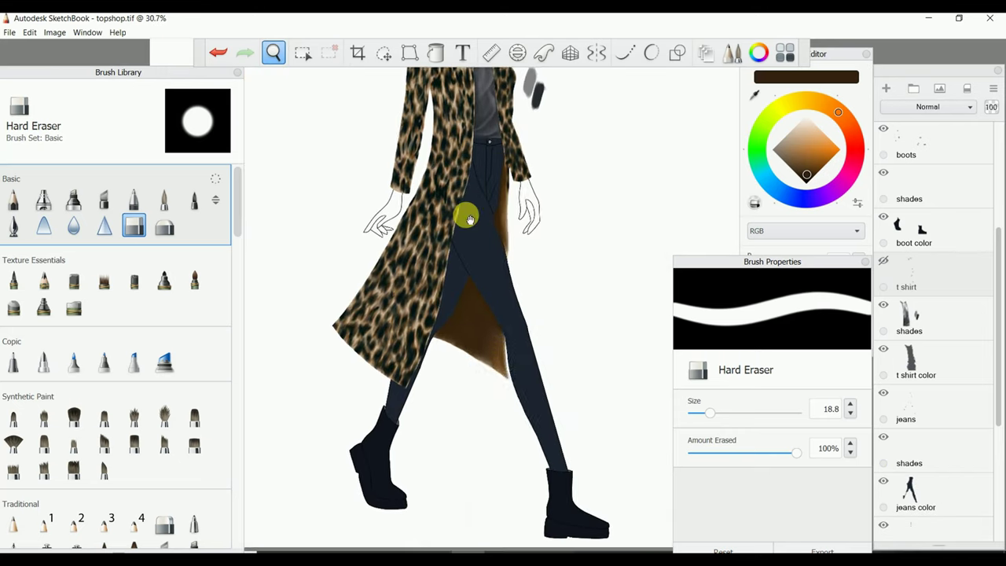
key(space)
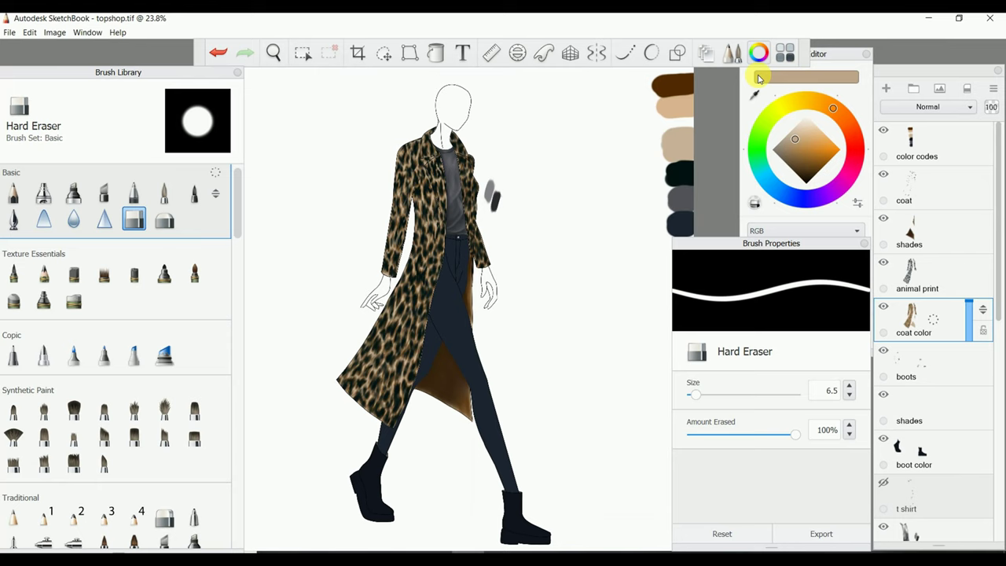
key(e)
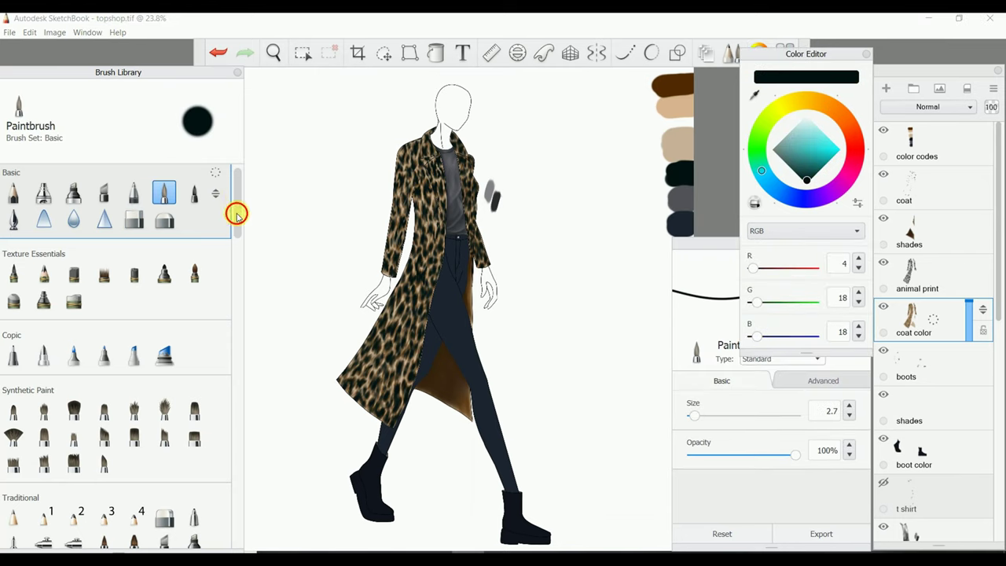
drag(238, 204, 236, 264)
click(194, 372)
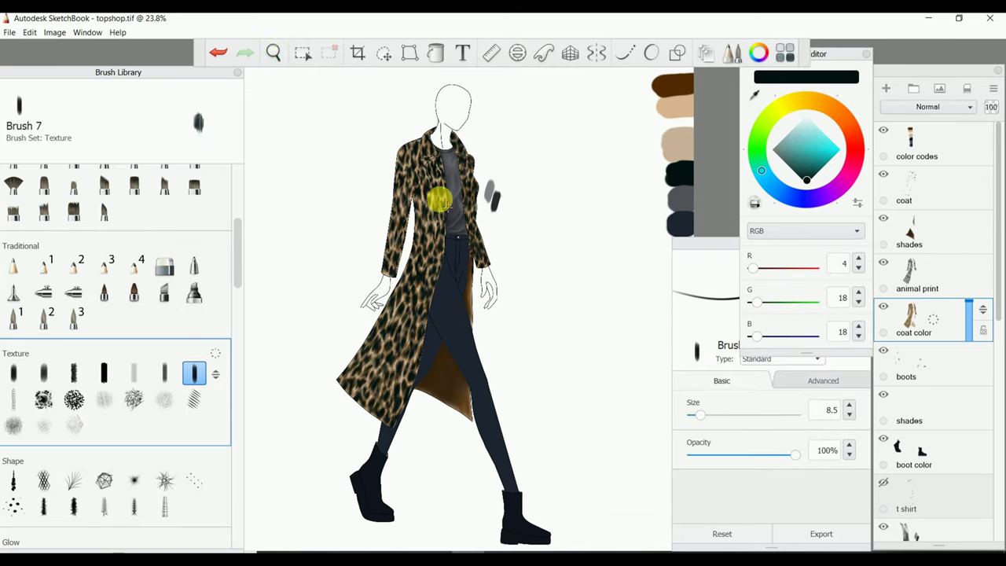
click(888, 229)
click(274, 52)
mouse_move(505, 288)
mouse_down()
mouse_move(406, 168)
mouse_move(431, 267)
mouse_move(458, 294)
mouse_move(464, 258)
mouse_up()
drag(700, 414, 707, 414)
Shade along the lapel line, undo the notch stroke, and zoom along the coat's edge
click(217, 52)
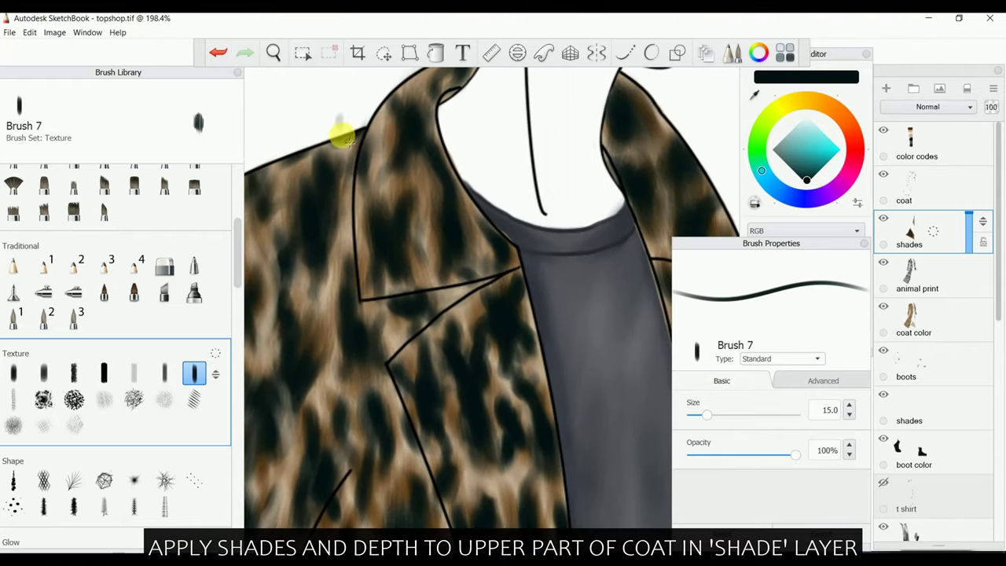
drag(359, 299, 362, 306)
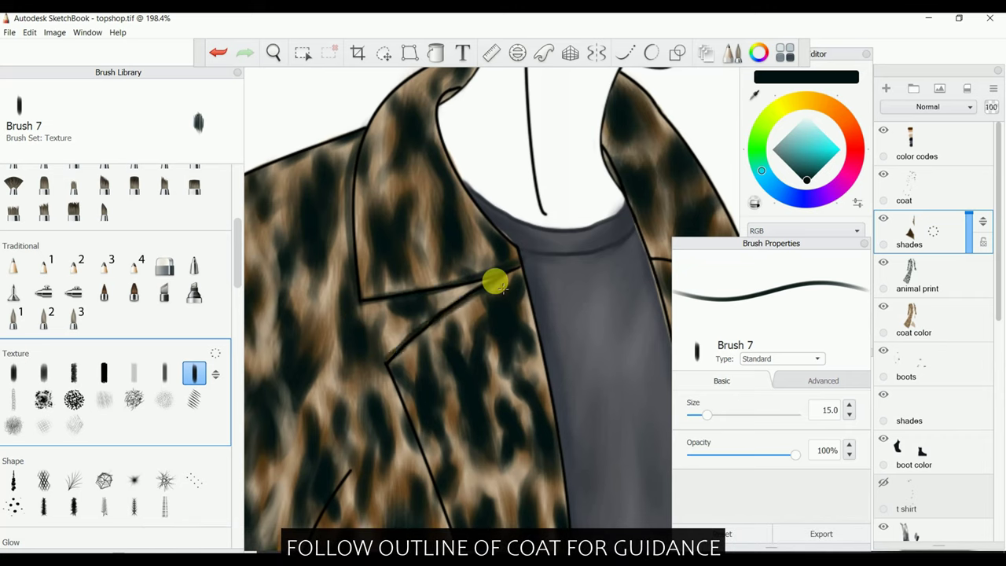
click(217, 53)
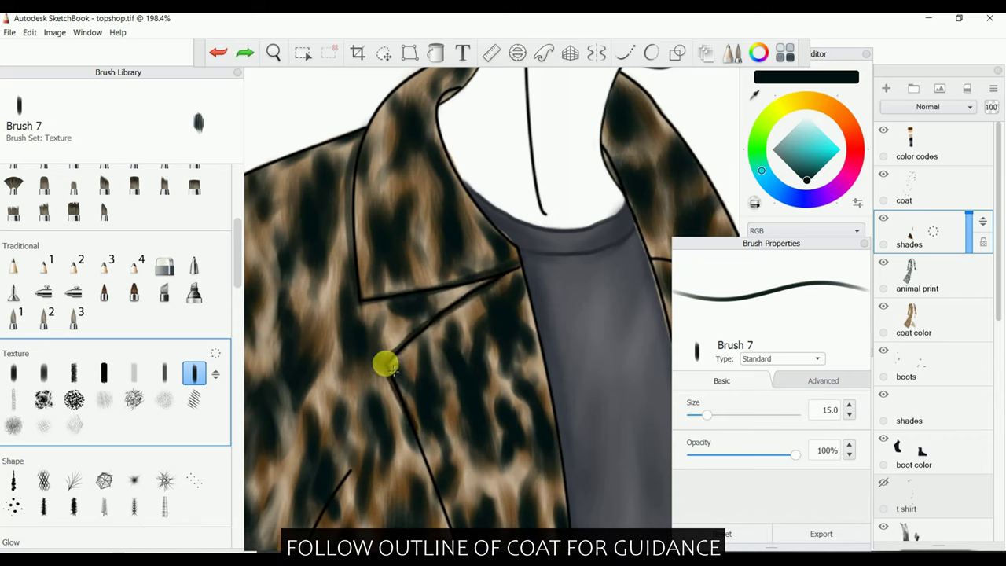
key(space)
drag(322, 168, 409, 266)
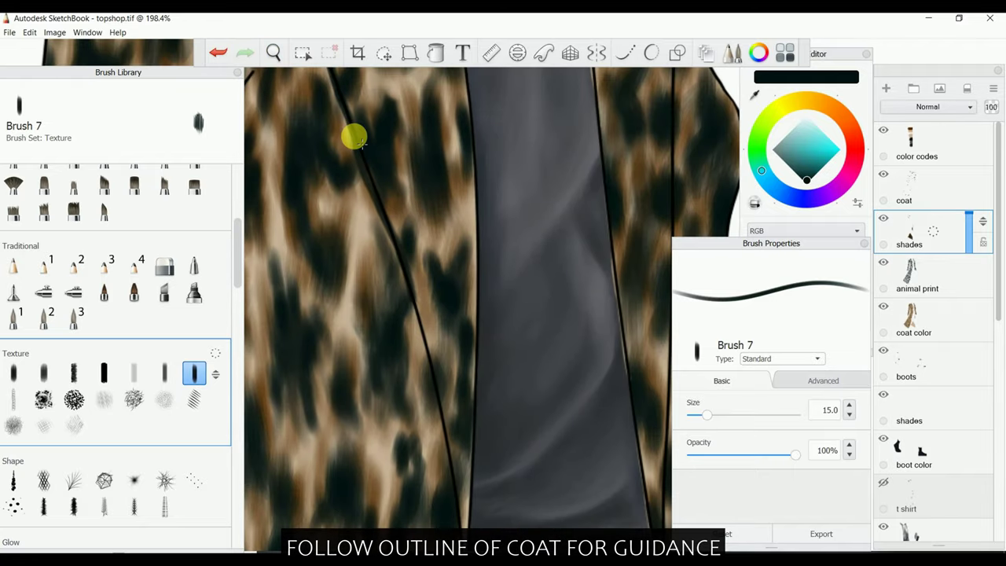
drag(402, 367, 381, 197)
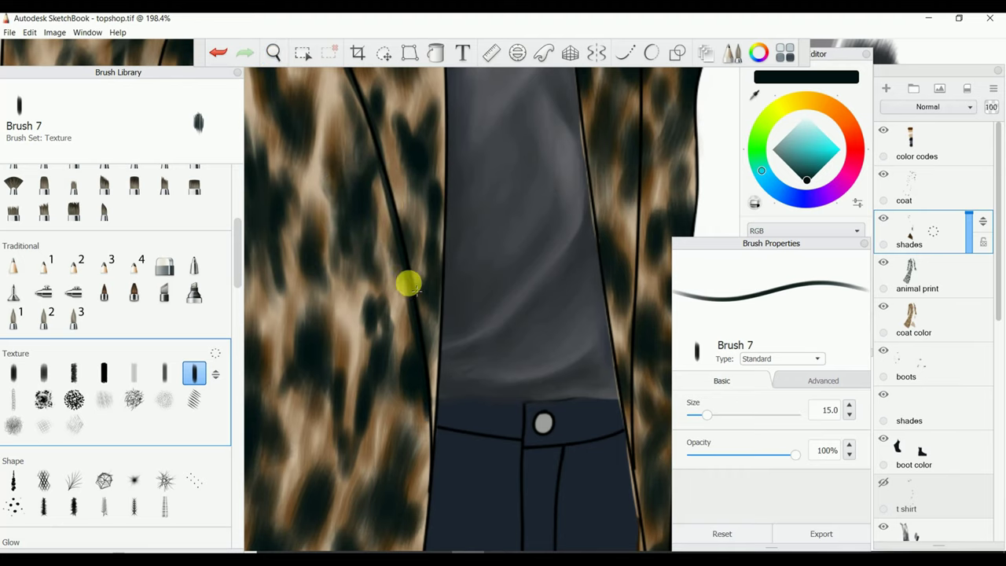
mouse_move(340, 169)
mouse_down()
mouse_move(336, 282)
mouse_move(424, 264)
mouse_up()
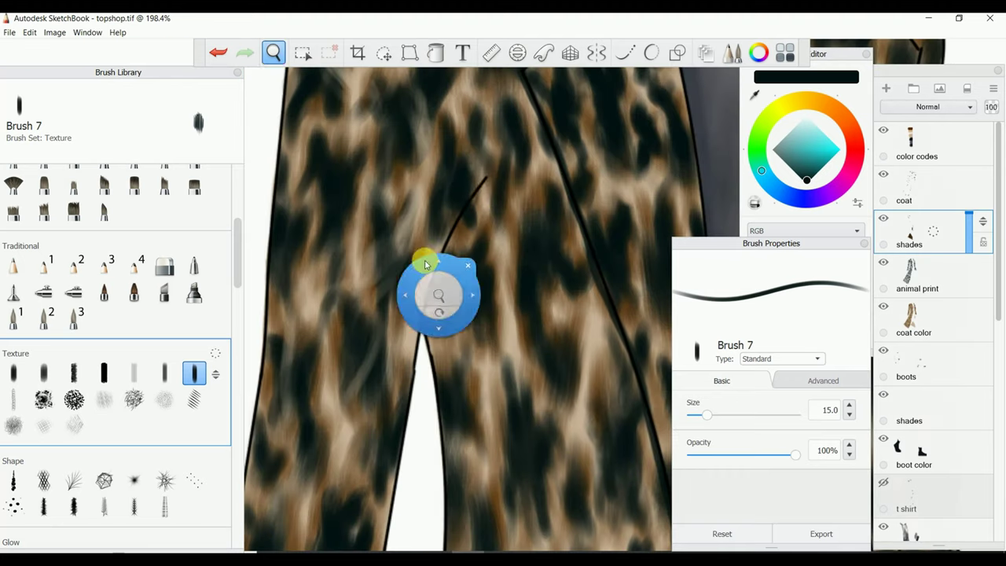
At brush size 37, darken the shading along the coat's front and left edges
drag(706, 414, 729, 414)
mouse_move(488, 237)
mouse_down()
mouse_move(451, 254)
mouse_move(428, 346)
mouse_up()
mouse_move(451, 254)
mouse_down()
mouse_move(487, 194)
mouse_move(430, 440)
mouse_up()
mouse_move(488, 194)
mouse_down()
mouse_move(447, 404)
mouse_move(460, 359)
mouse_move(451, 348)
mouse_move(485, 232)
mouse_move(480, 409)
mouse_move(511, 139)
mouse_move(465, 503)
mouse_move(467, 152)
mouse_move(458, 180)
mouse_move(467, 189)
mouse_move(481, 168)
mouse_move(390, 407)
mouse_up()
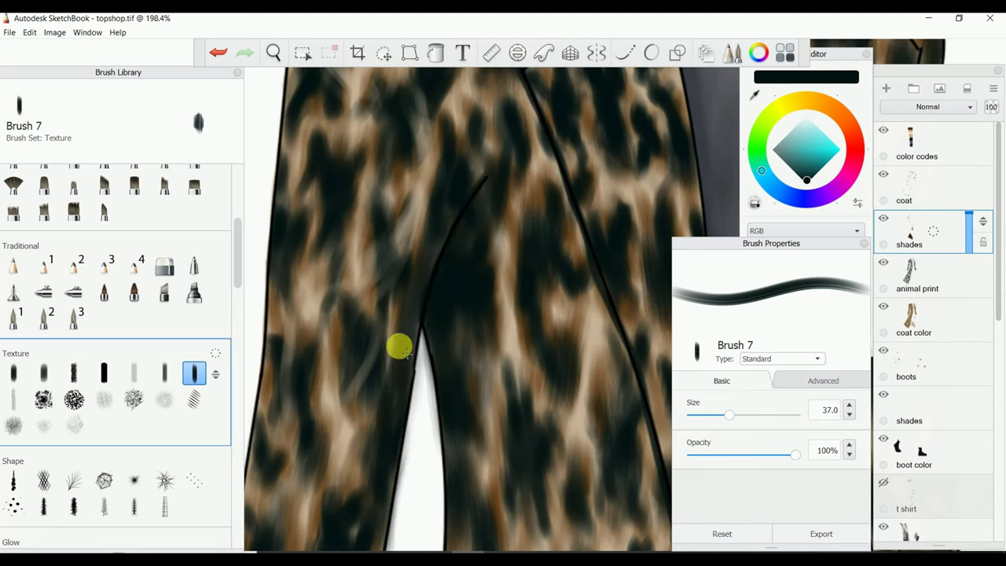
mouse_move(291, 202)
mouse_down()
mouse_move(272, 238)
mouse_move(282, 279)
mouse_up()
At sizes 35.7 and 27.3, darken the coat's front edge up to the lapel
click(273, 52)
mouse_move(505, 291)
mouse_down()
mouse_move(583, 285)
mouse_move(367, 119)
mouse_up()
drag(442, 299, 441, 314)
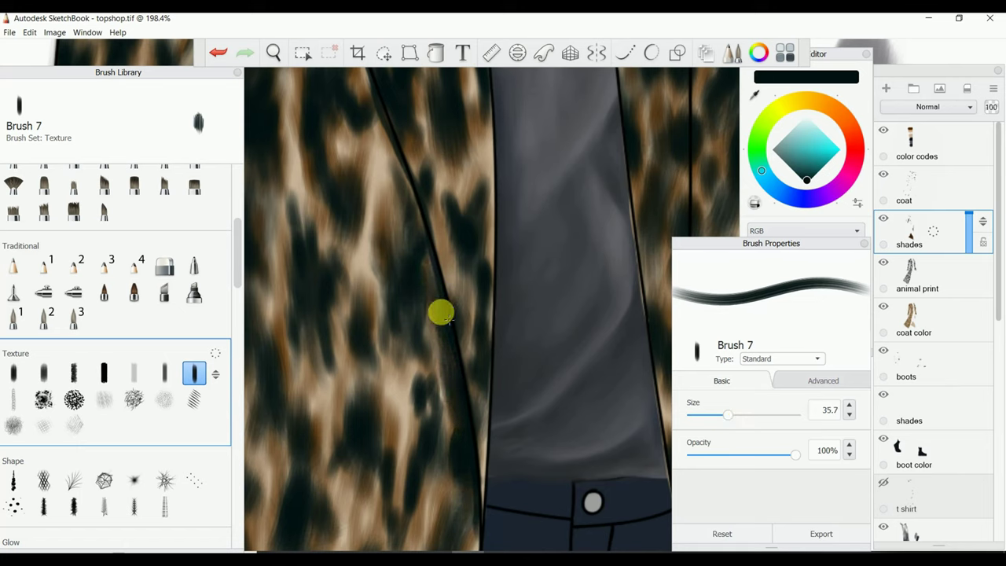
drag(382, 166, 465, 445)
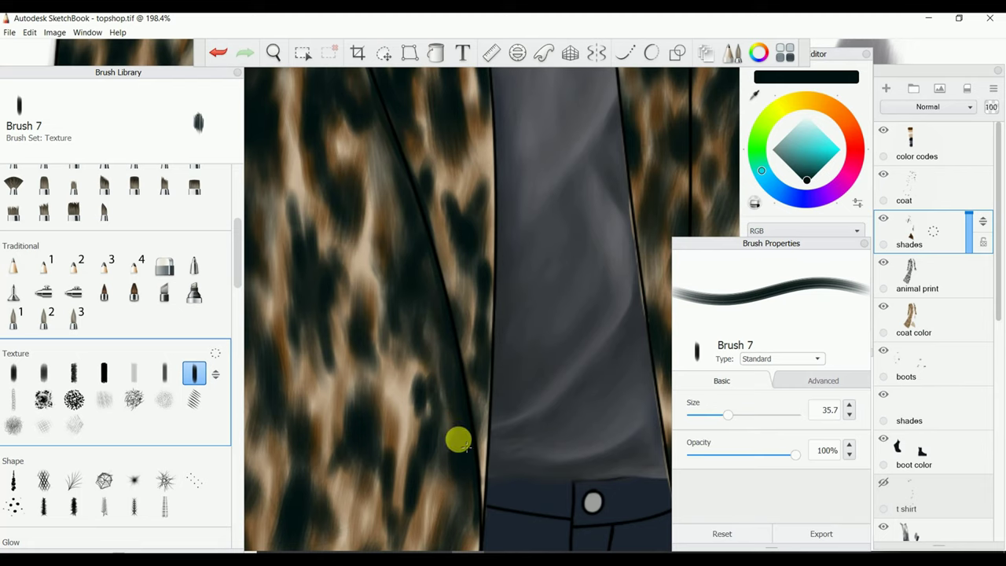
click(274, 53)
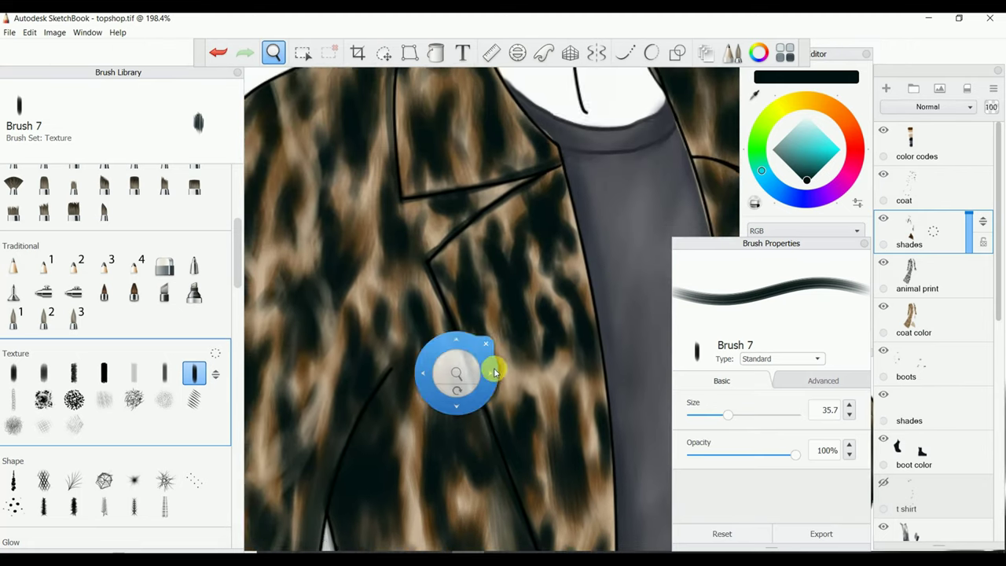
drag(494, 366, 491, 454)
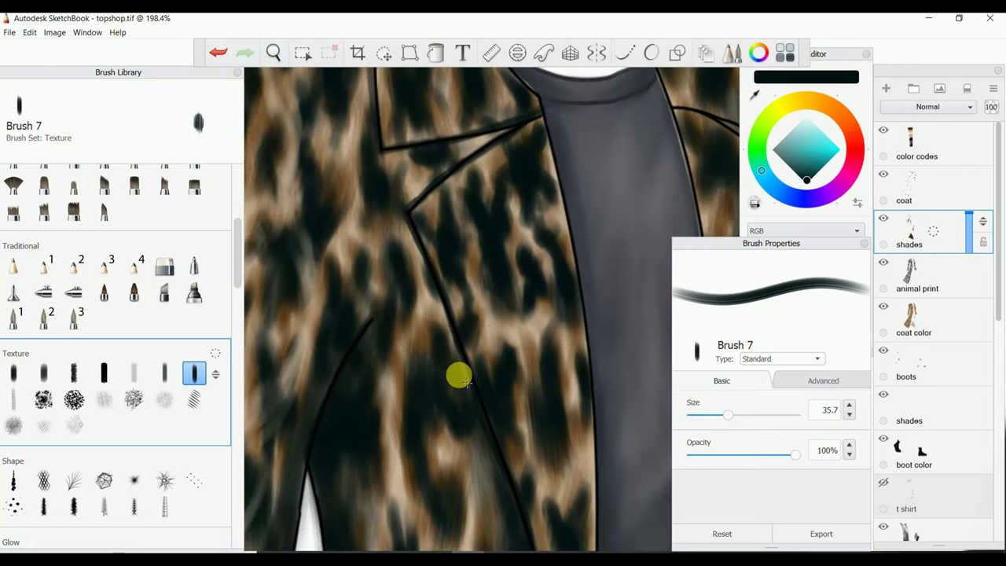
mouse_move(466, 381)
mouse_down()
mouse_move(445, 309)
mouse_move(456, 354)
mouse_move(426, 292)
mouse_move(422, 323)
mouse_move(489, 480)
mouse_move(400, 209)
mouse_up()
click(718, 414)
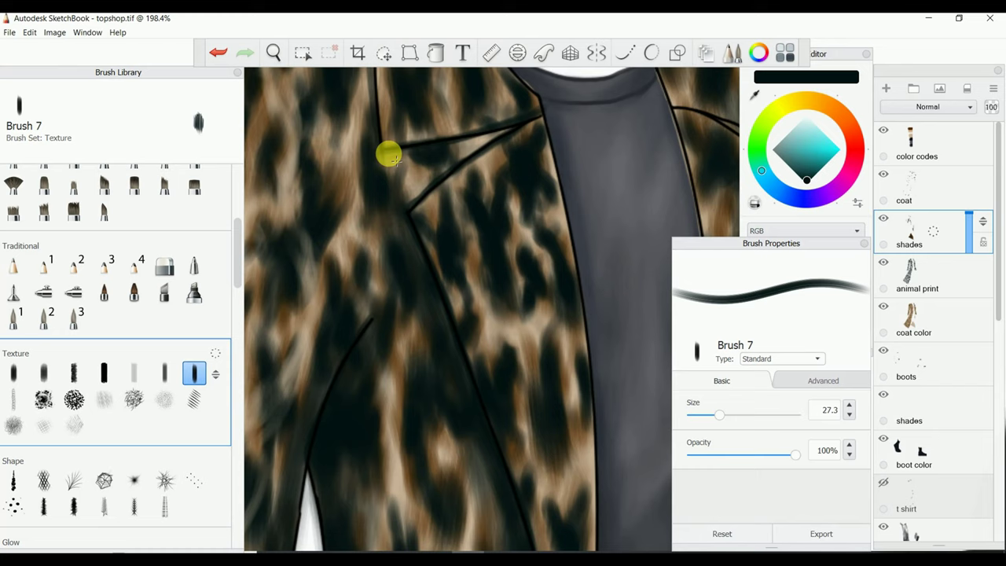
mouse_move(393, 159)
mouse_down()
mouse_move(521, 130)
mouse_move(402, 211)
mouse_move(377, 93)
mouse_up()
Darken the vertical lapel edge and lower lapel diagonal, then toggle the coat layer to compare
click(273, 52)
drag(538, 267, 449, 265)
drag(428, 229, 433, 260)
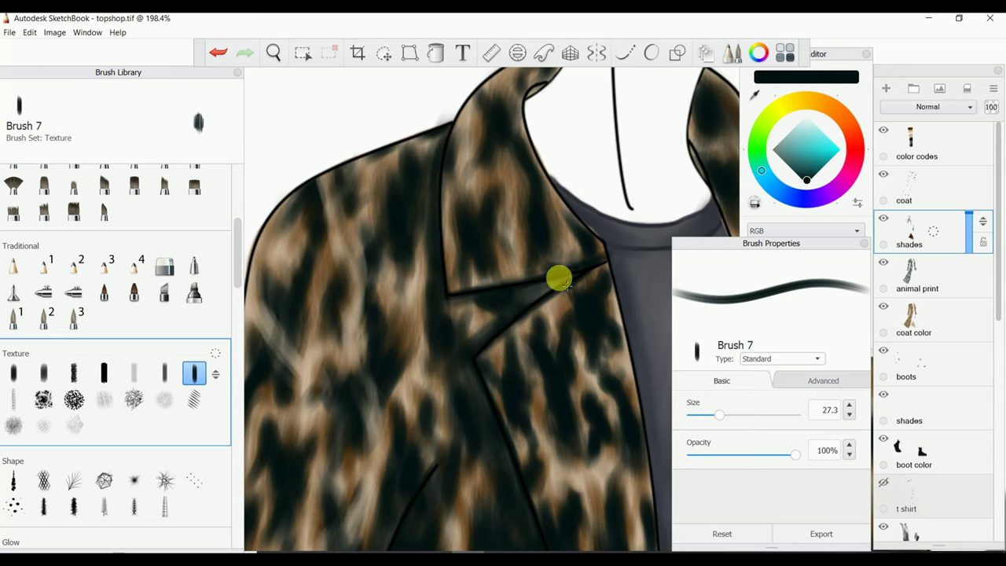
mouse_move(584, 270)
mouse_down()
mouse_move(491, 316)
mouse_move(458, 348)
mouse_up()
click(274, 52)
mouse_move(505, 292)
mouse_down()
mouse_move(382, 213)
mouse_move(530, 386)
mouse_up()
click(883, 177)
click(881, 174)
Zoom back into the coat at about 106% and enlarge the brush to 37.6
click(273, 53)
mouse_move(399, 220)
mouse_down()
mouse_move(399, 272)
mouse_move(434, 281)
mouse_up()
drag(720, 414, 729, 414)
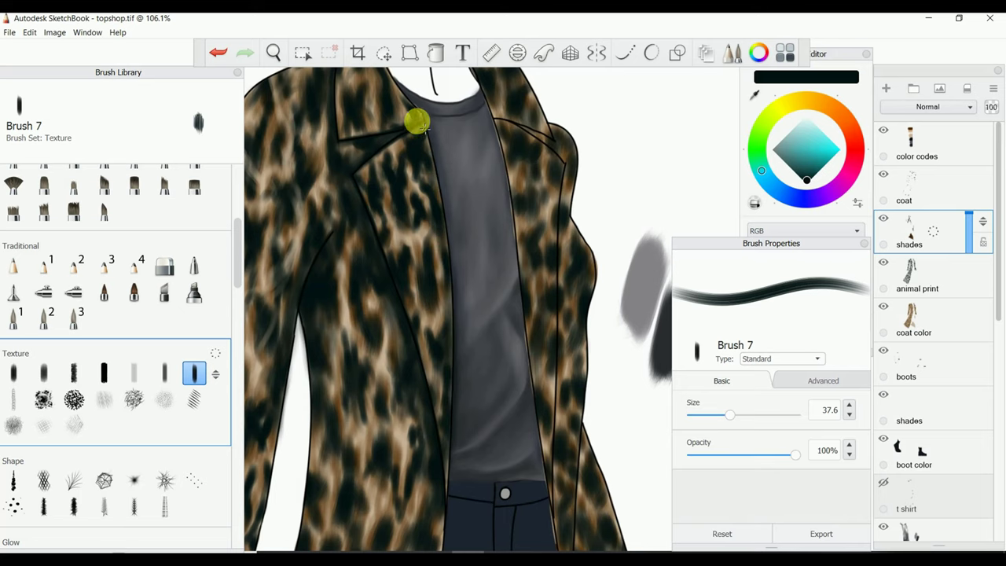
click(279, 57)
drag(503, 294, 448, 231)
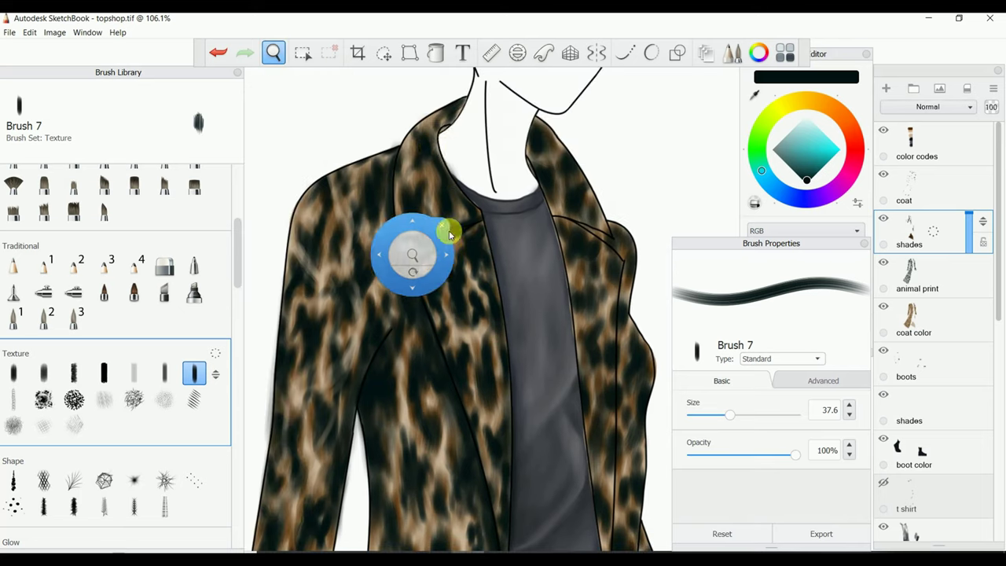
key(l)
key(space)
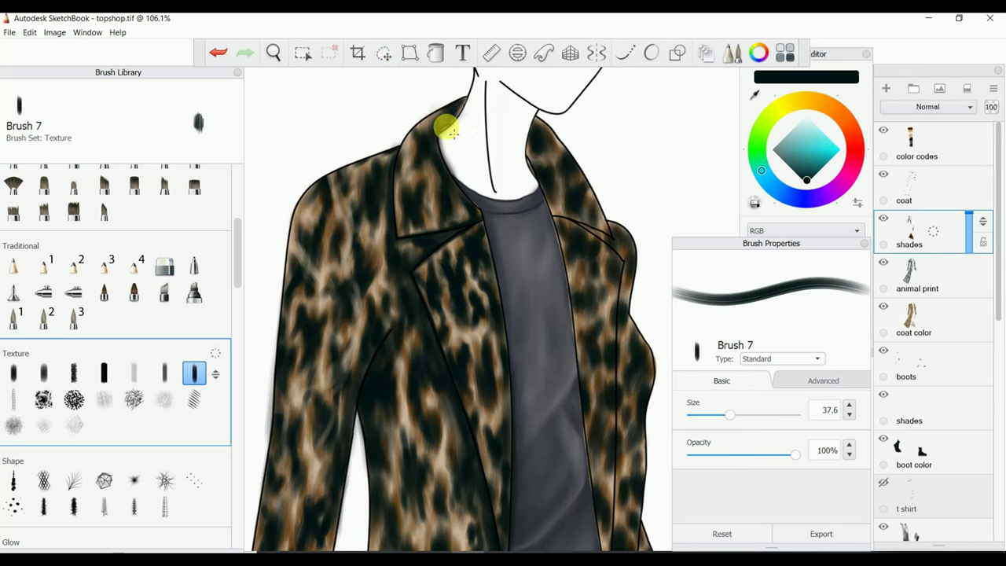
scroll(460, 165, up, 5)
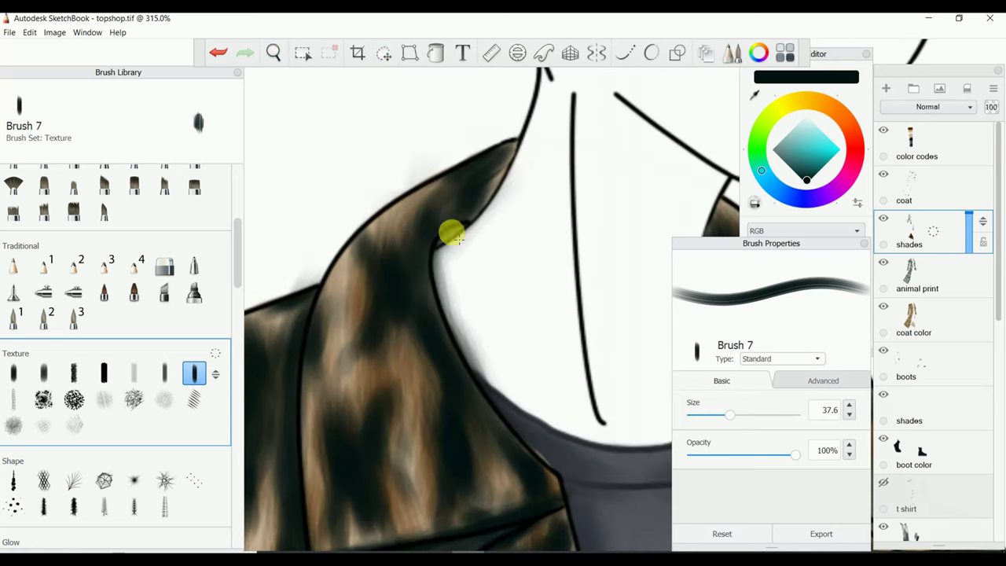
With a smaller brush, darken the collar shading from its tip down the edge
drag(704, 417, 717, 415)
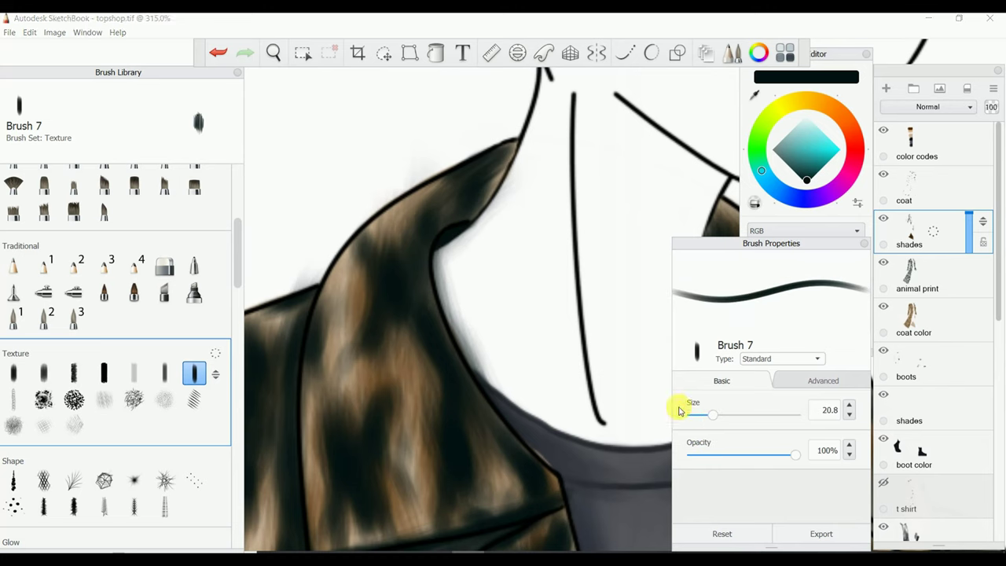
drag(388, 218, 382, 227)
drag(480, 181, 479, 199)
drag(417, 334, 440, 354)
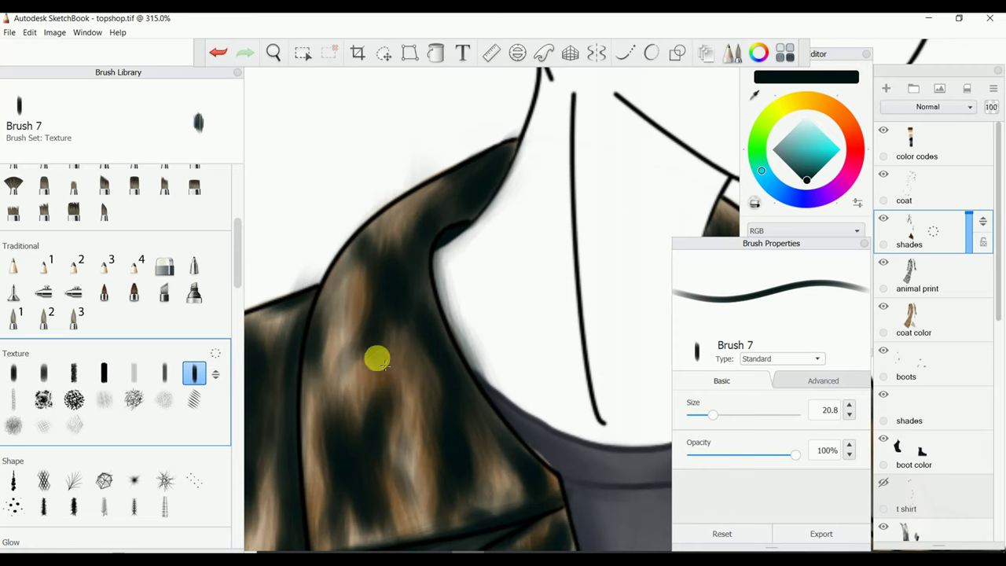
mouse_move(397, 216)
mouse_down()
mouse_move(449, 195)
mouse_move(403, 215)
mouse_move(354, 302)
mouse_up()
mouse_move(382, 231)
mouse_down()
mouse_move(400, 330)
mouse_move(494, 235)
mouse_move(450, 270)
mouse_move(418, 319)
mouse_move(364, 478)
mouse_move(355, 333)
mouse_up()
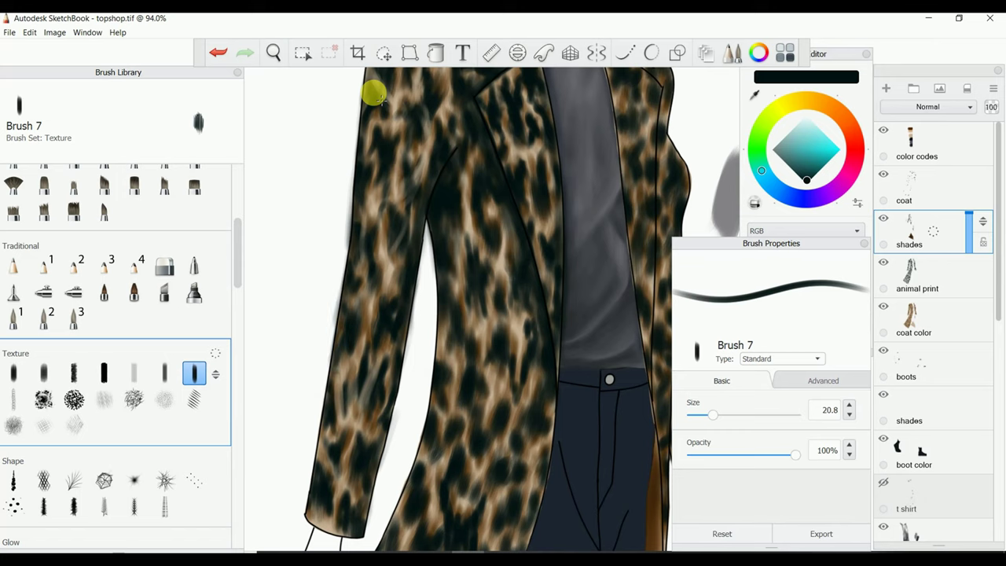
Shade down the left sleeve and lower coat front with the brush at size 44.1
drag(376, 96, 346, 365)
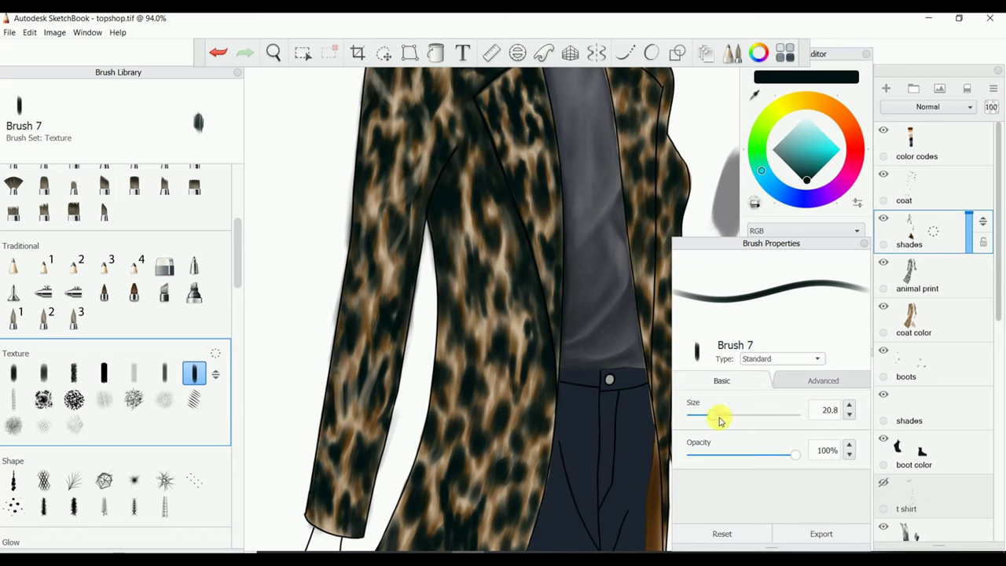
drag(715, 414, 736, 414)
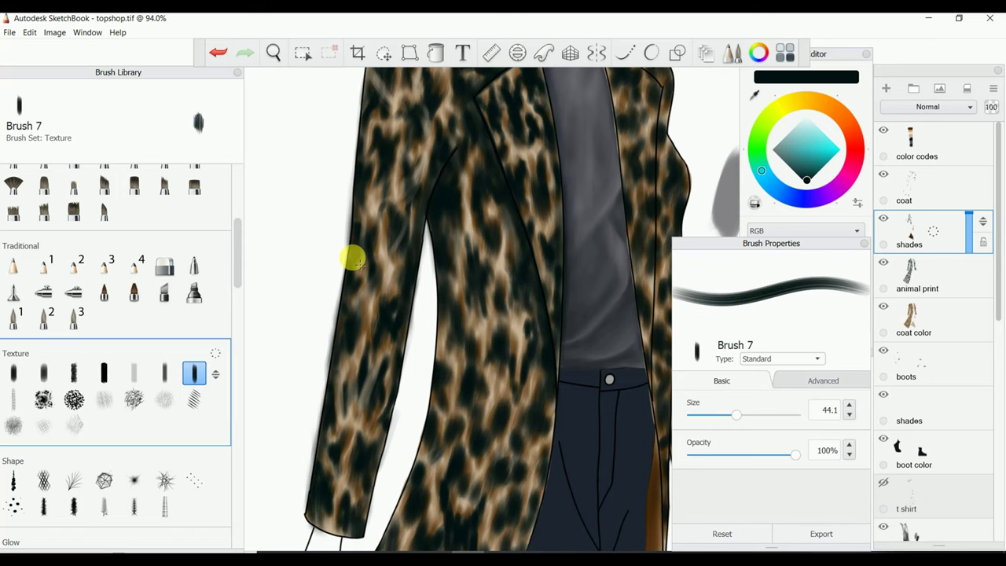
drag(416, 550, 426, 411)
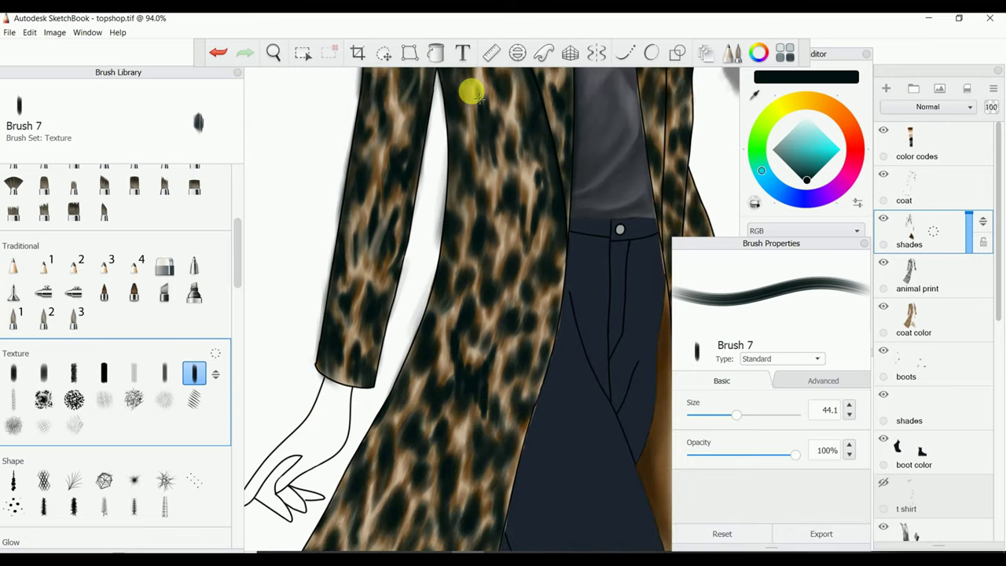
drag(472, 92, 321, 532)
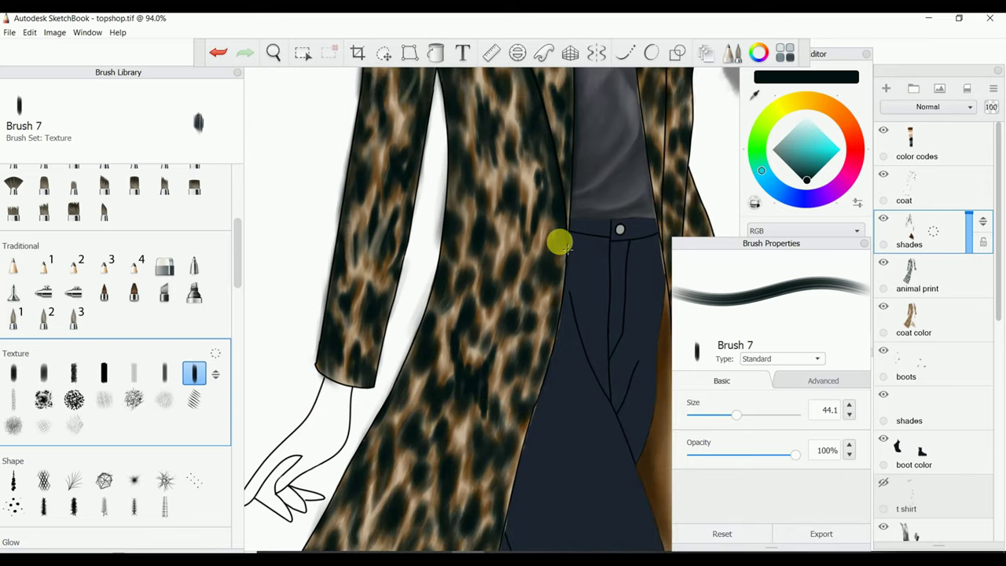
click(274, 51)
drag(417, 550, 415, 442)
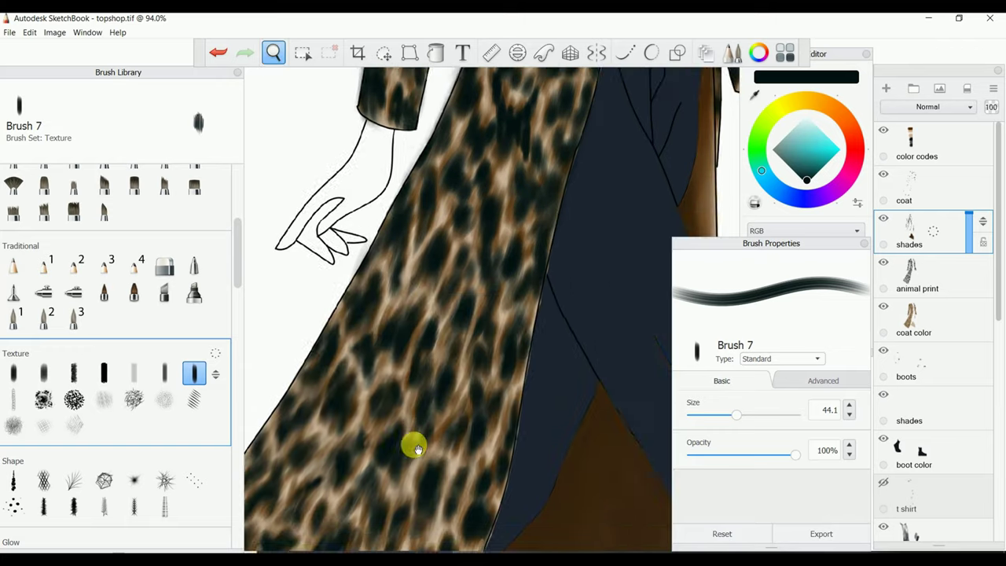
mouse_move(484, 124)
mouse_down()
mouse_move(482, 309)
mouse_move(604, 190)
mouse_up()
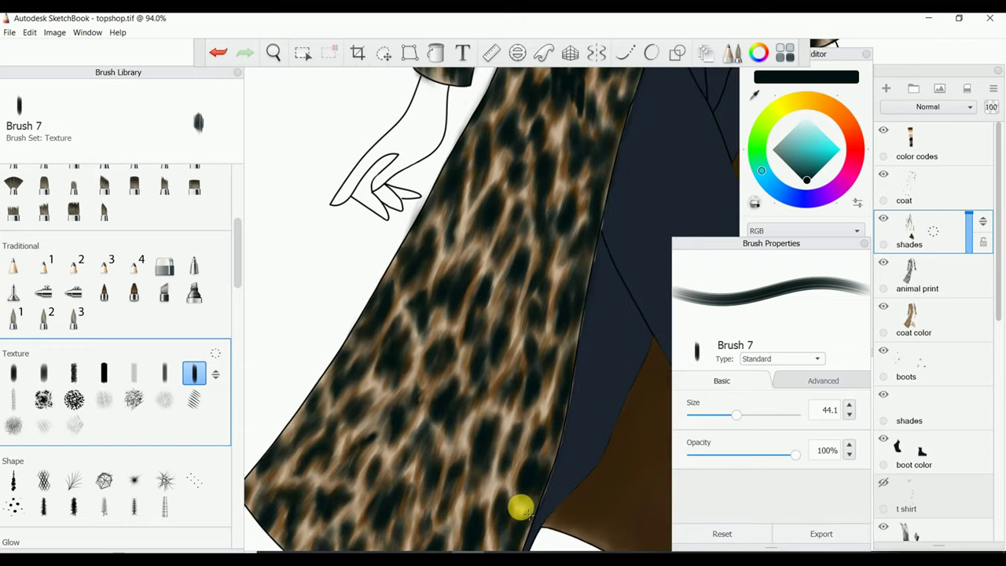
Zoom to the brown lining triangle and extend brown paint into its tip
click(273, 52)
mouse_move(536, 313)
mouse_down()
mouse_move(437, 222)
mouse_move(442, 194)
mouse_up()
click(558, 314)
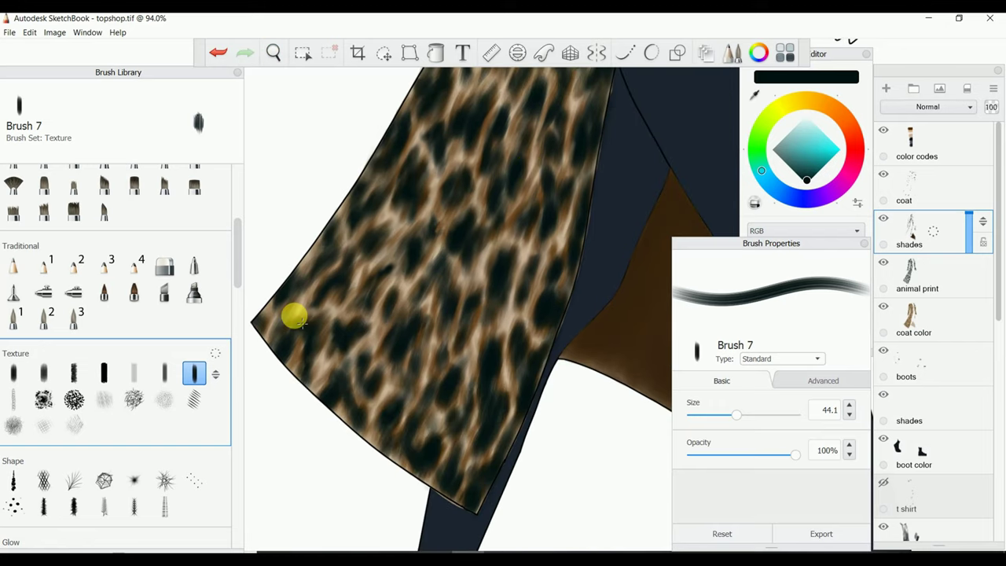
click(274, 52)
drag(375, 184, 384, 278)
click(494, 214)
drag(508, 199, 491, 235)
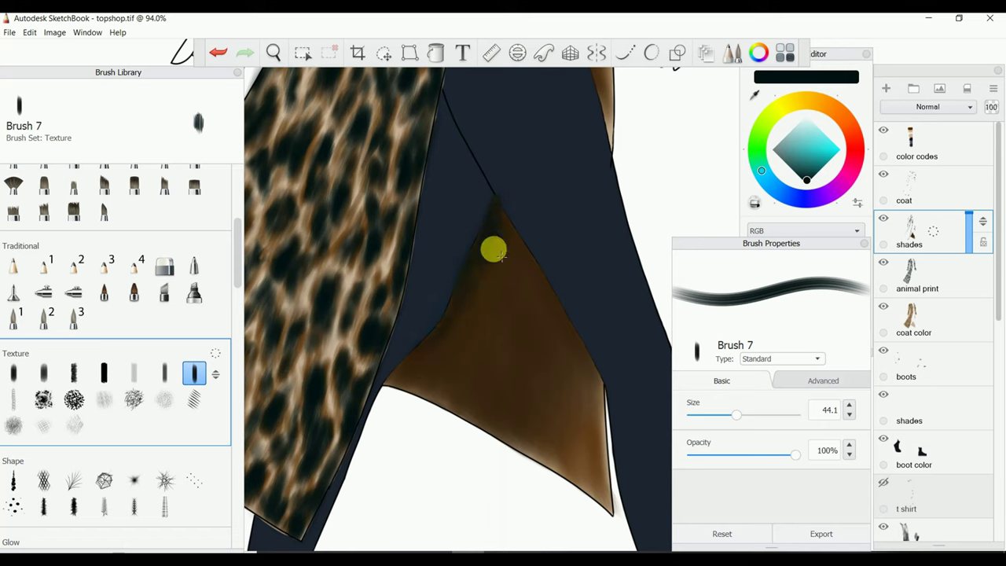
At size 78.4 and 66% opacity, shade inside the brown lining triangle
click(757, 414)
click(759, 454)
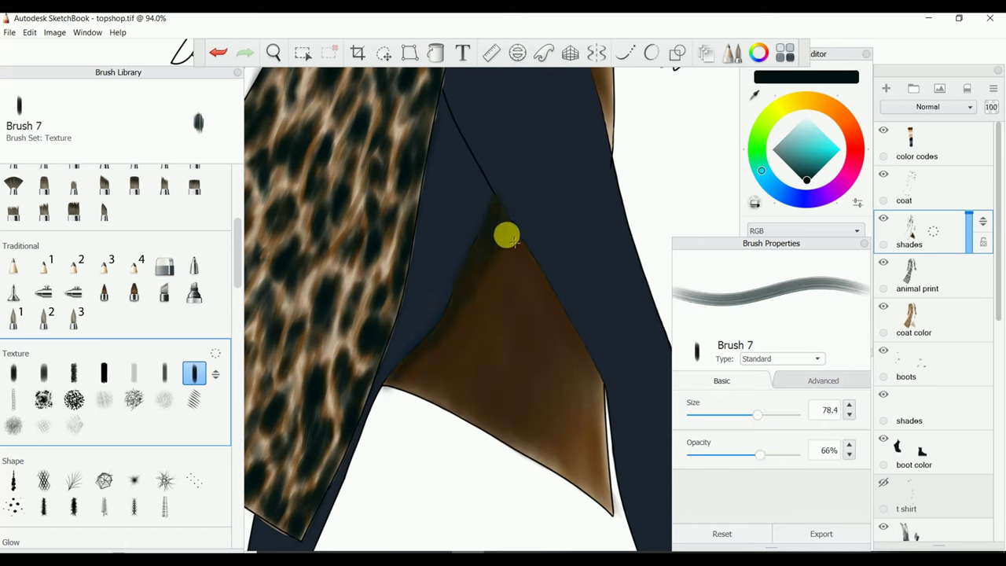
mouse_move(536, 257)
mouse_down()
mouse_move(480, 294)
mouse_move(490, 233)
mouse_move(570, 311)
mouse_move(533, 290)
mouse_up()
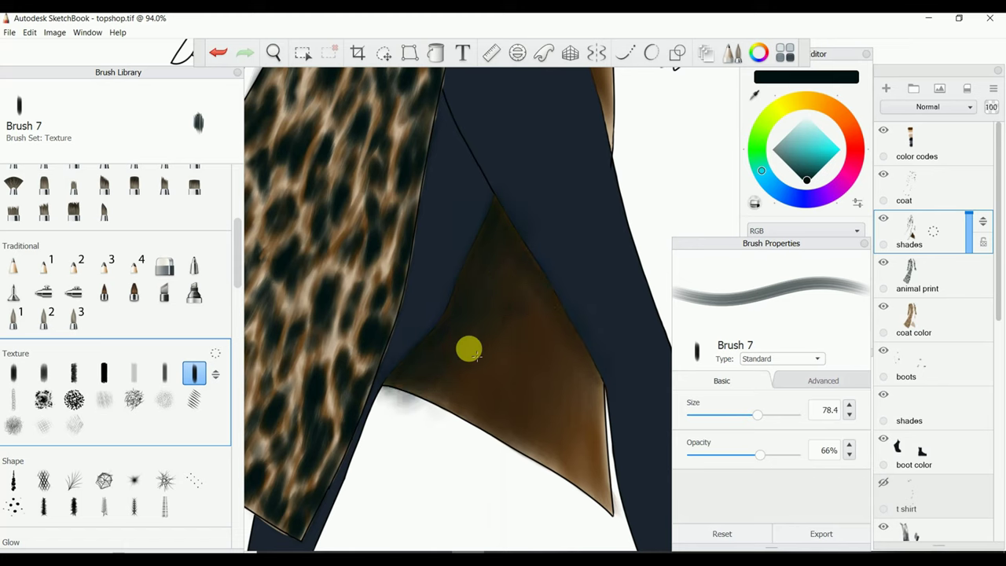
drag(475, 355, 420, 399)
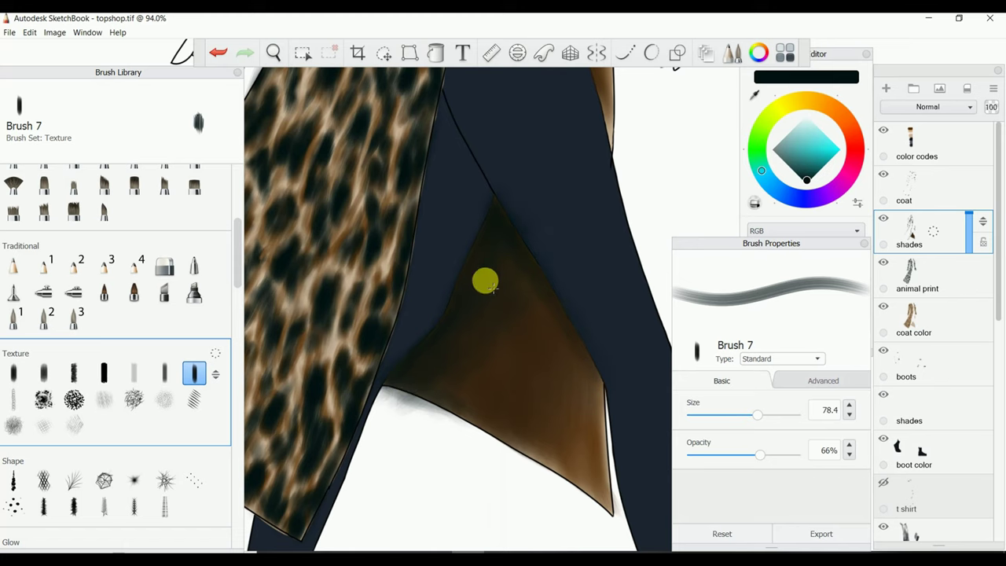
drag(490, 286, 530, 274)
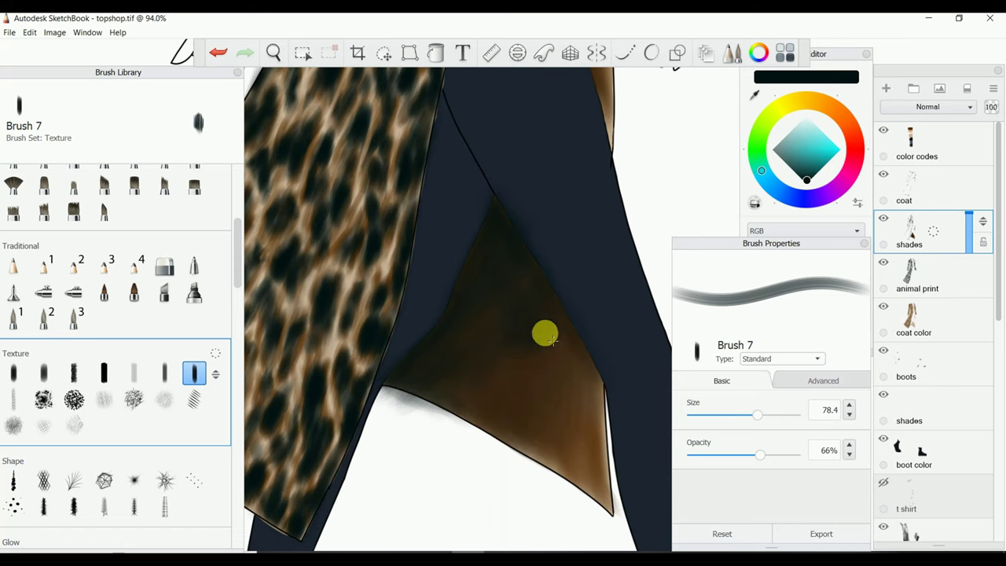
scroll(237, 206, up, 3)
scroll(236, 206, up, 1)
Soften the lining triangle's shading with the Blur brush at size 27.6
click(73, 200)
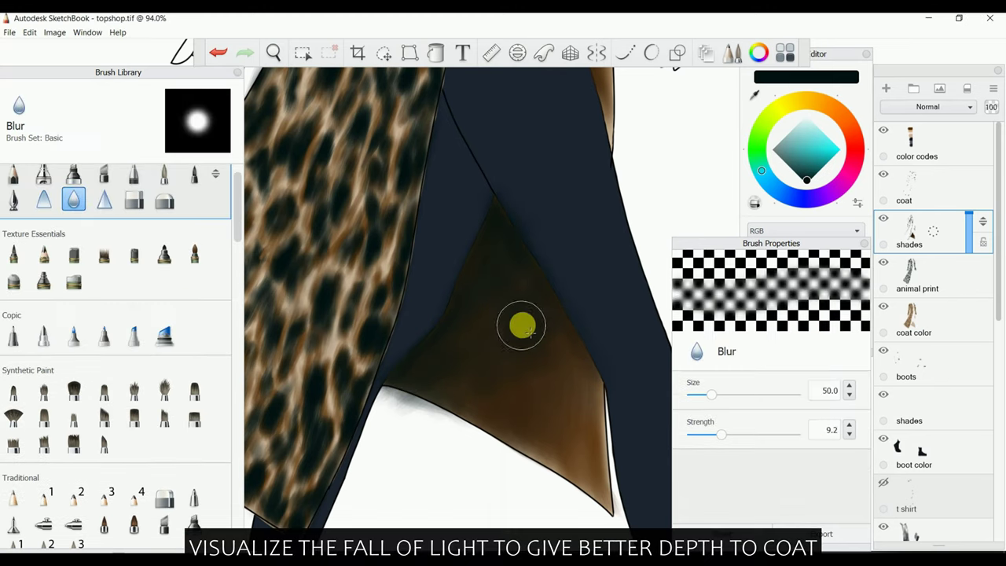
click(217, 52)
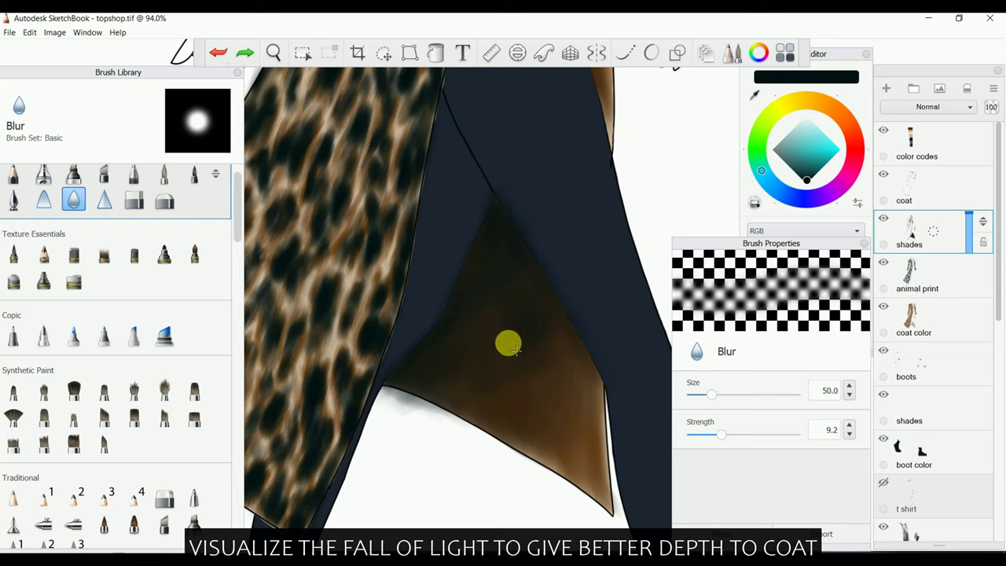
mouse_move(507, 344)
mouse_down()
mouse_move(557, 406)
mouse_move(509, 337)
mouse_move(429, 386)
mouse_up()
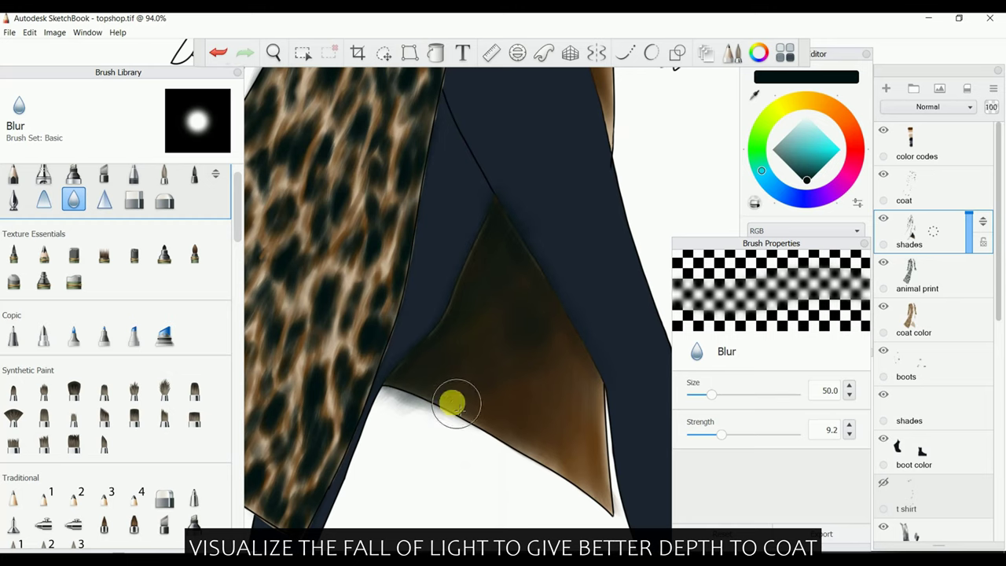
click(217, 53)
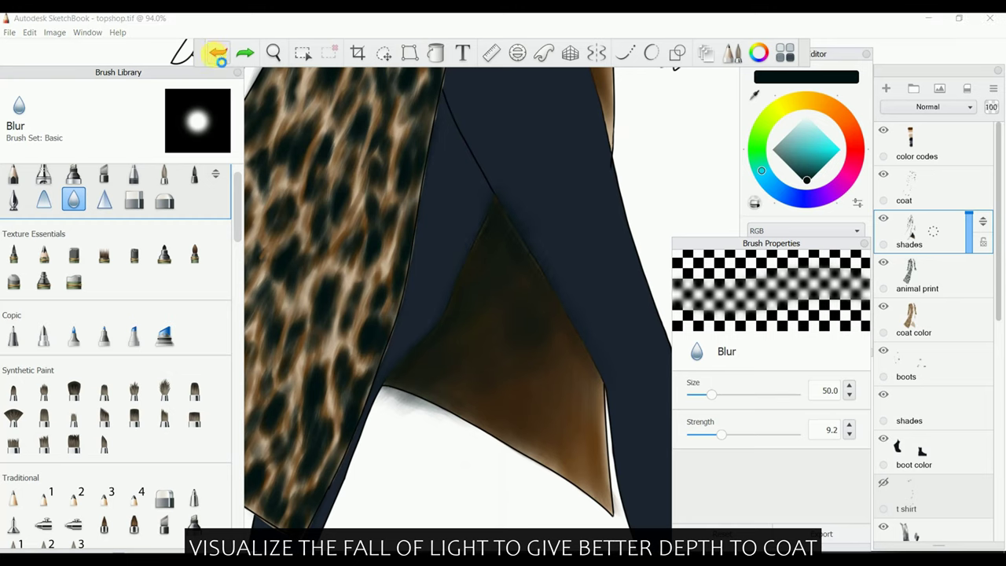
drag(494, 318, 509, 380)
drag(506, 313, 618, 370)
drag(711, 394, 701, 395)
drag(523, 307, 406, 204)
click(218, 53)
drag(503, 267, 492, 291)
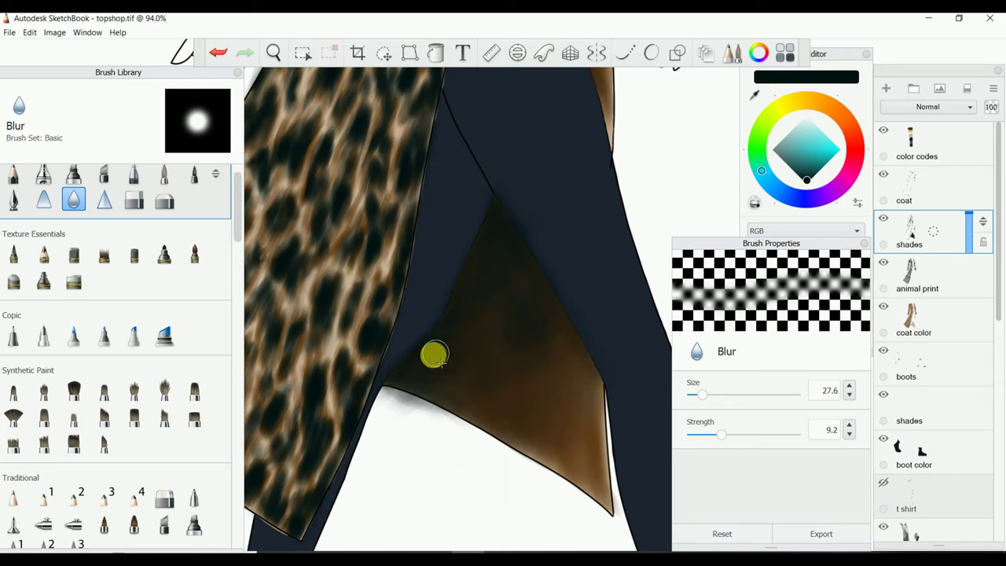
mouse_move(466, 360)
mouse_down()
mouse_move(557, 363)
mouse_move(554, 411)
mouse_up()
Return to Brush 7 at size 35, shade the coat's inner edge, and zoom to mid-coat
click(273, 52)
mouse_move(505, 292)
mouse_down()
mouse_move(445, 287)
mouse_move(397, 346)
mouse_up()
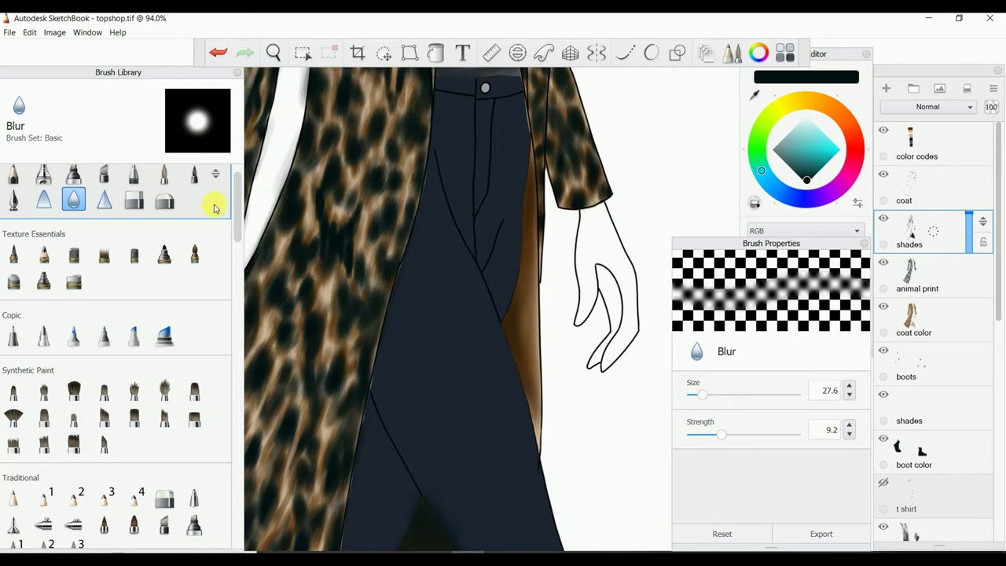
drag(237, 210, 224, 280)
click(194, 323)
drag(523, 217, 529, 170)
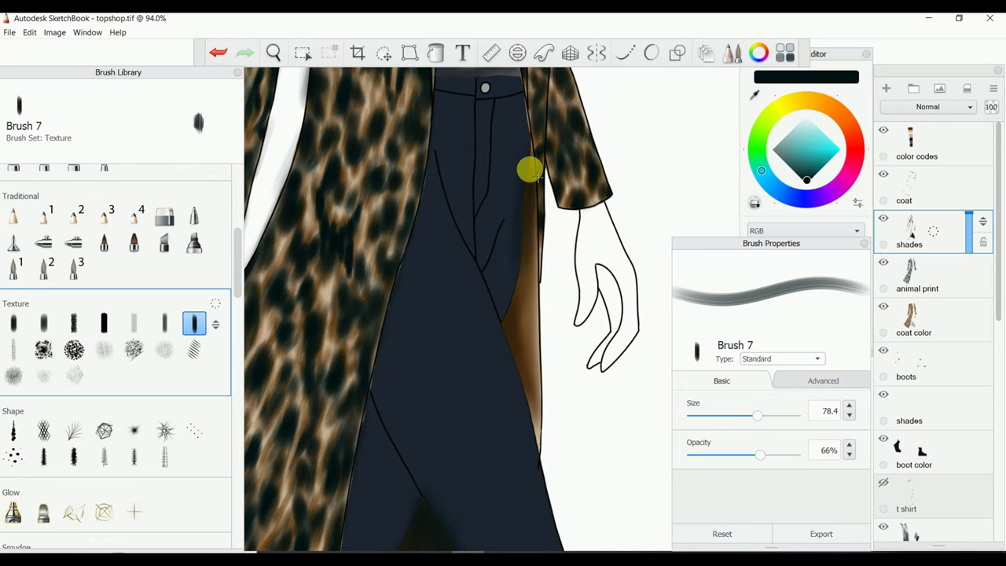
drag(757, 415, 726, 415)
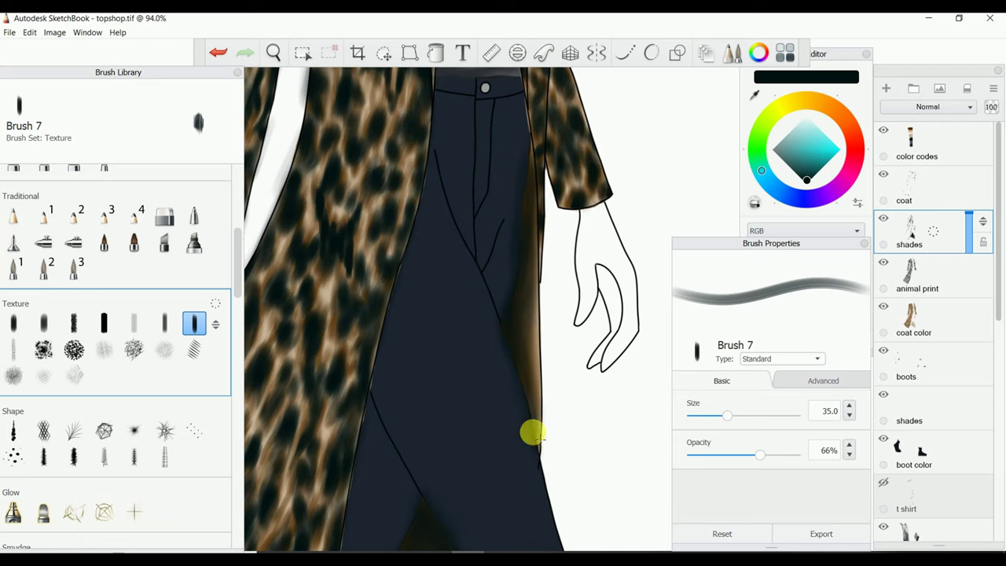
click(273, 53)
mouse_move(498, 299)
mouse_down()
mouse_move(417, 375)
mouse_move(406, 310)
mouse_move(442, 331)
mouse_up()
click(443, 331)
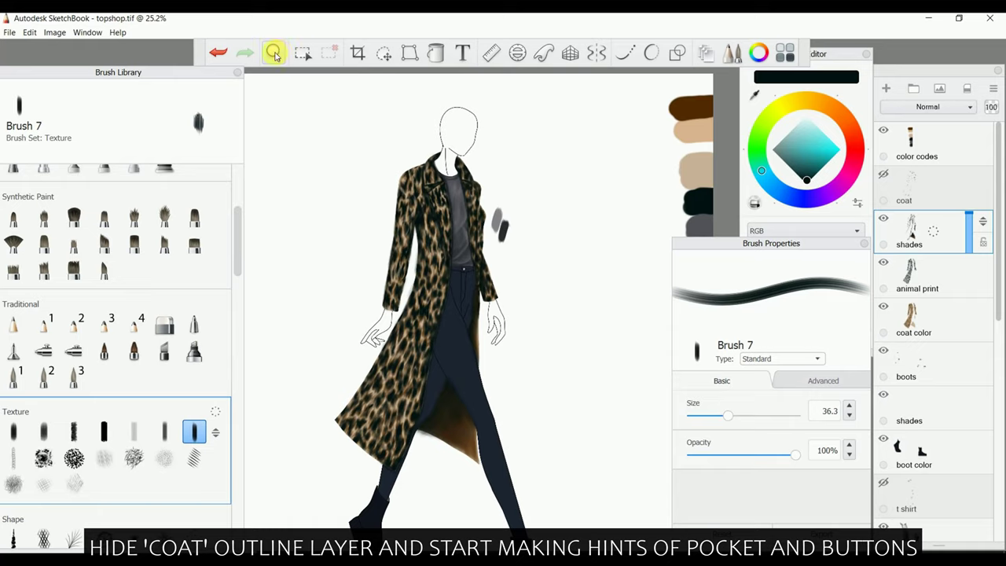
click(273, 53)
drag(393, 224, 483, 287)
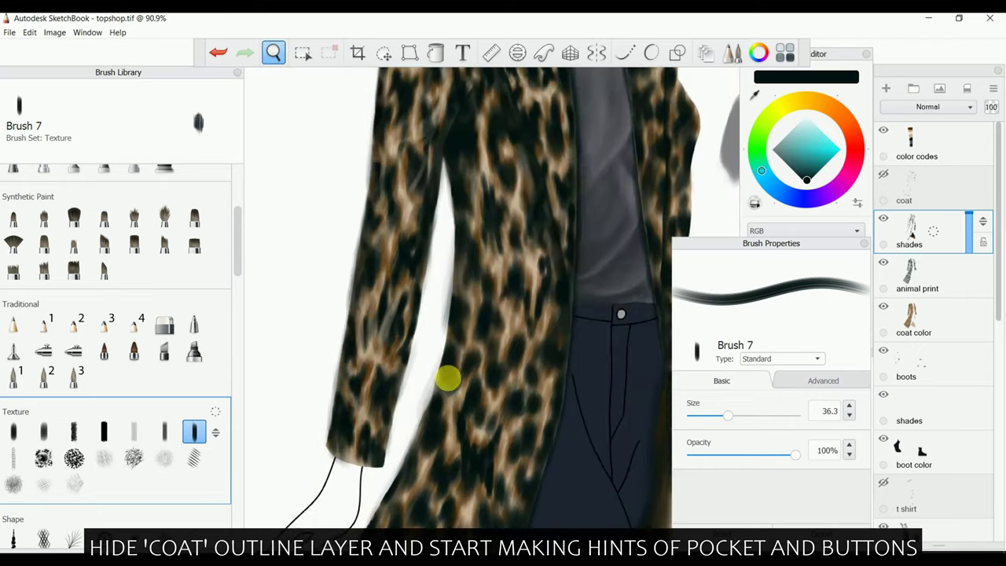
With Predictive Stroke on and brush size 11.7, draw the pocket lines, undoing stray strokes
drag(448, 242, 456, 337)
click(651, 53)
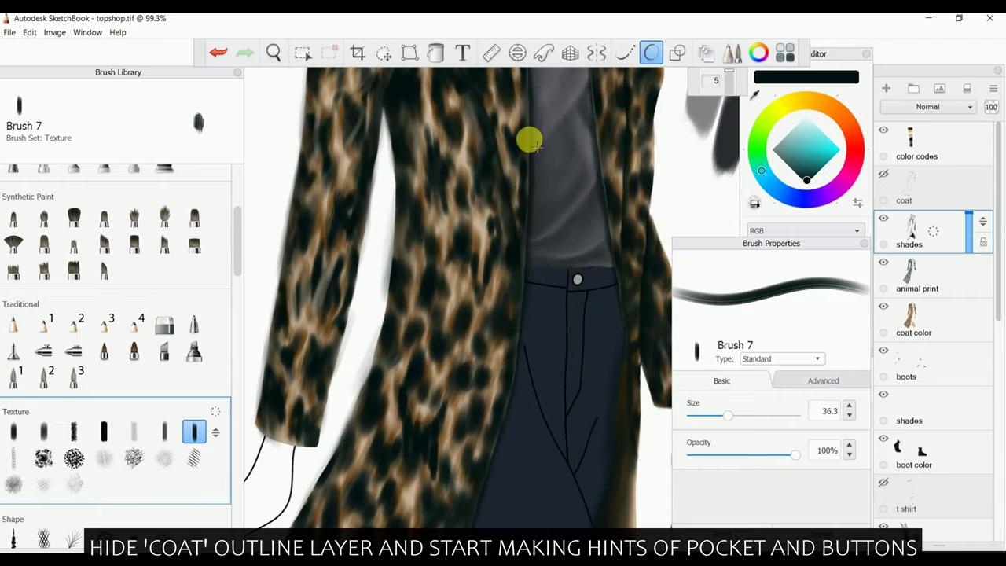
drag(711, 415, 702, 415)
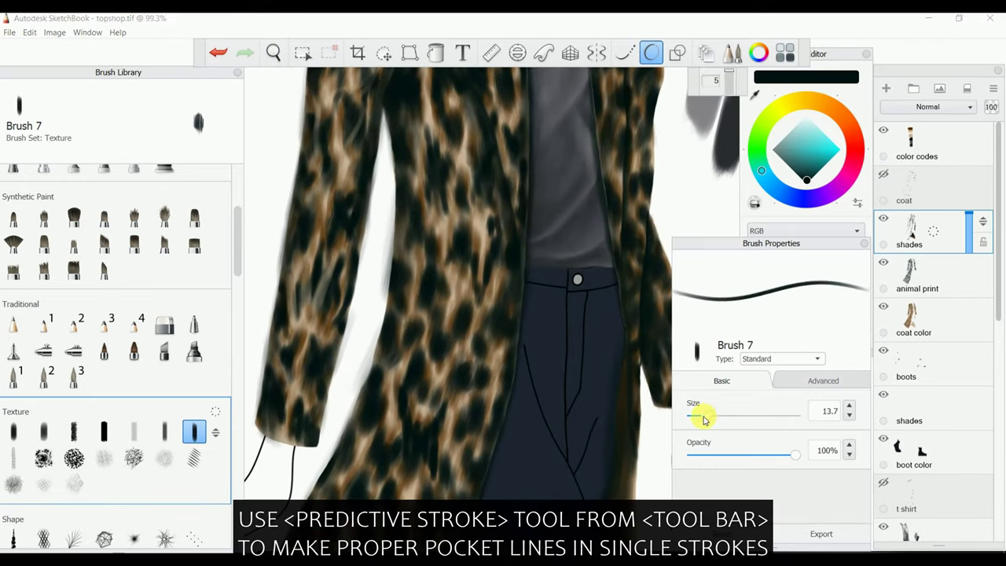
drag(425, 241, 436, 285)
drag(495, 253, 492, 250)
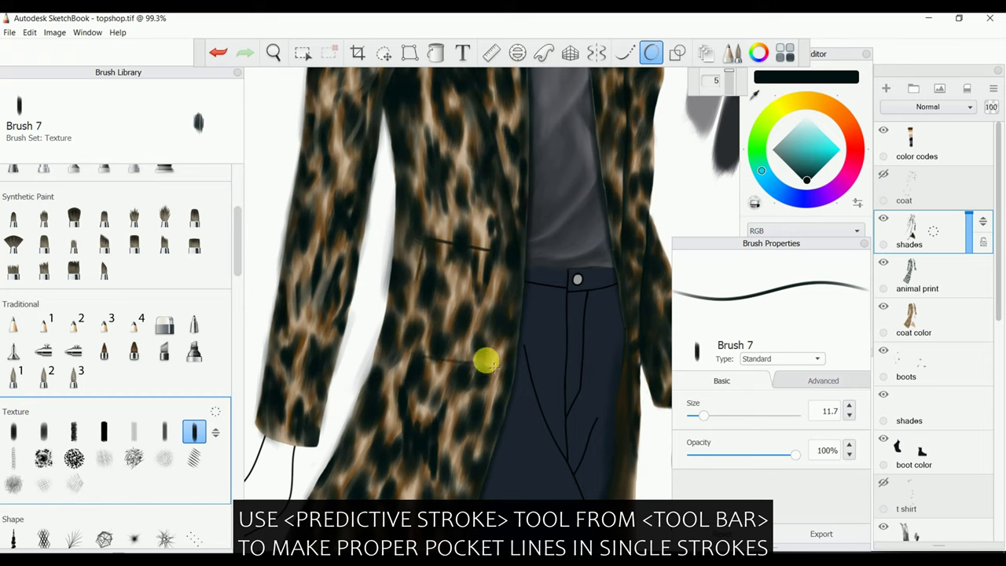
click(218, 52)
click(218, 52)
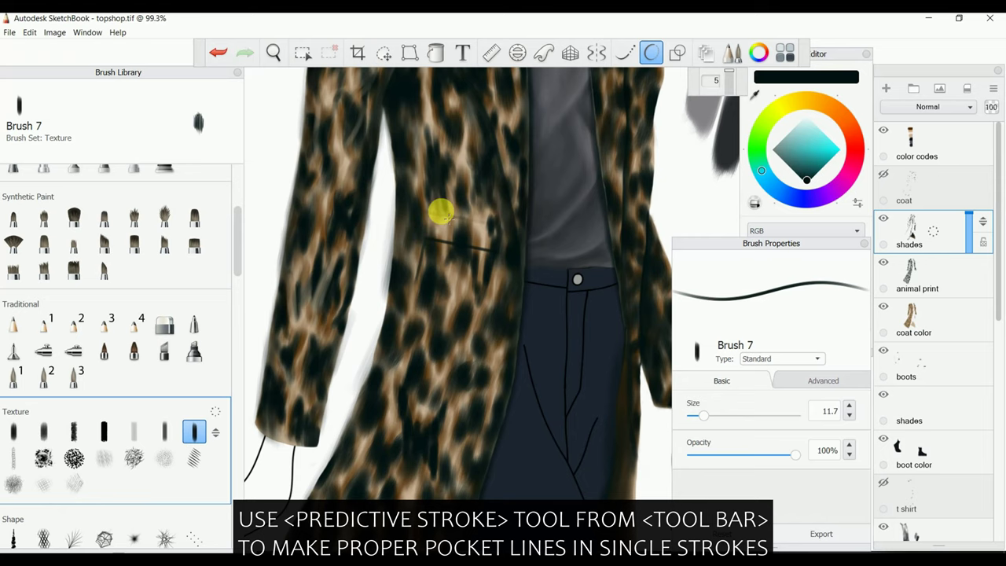
click(273, 52)
drag(448, 226, 526, 241)
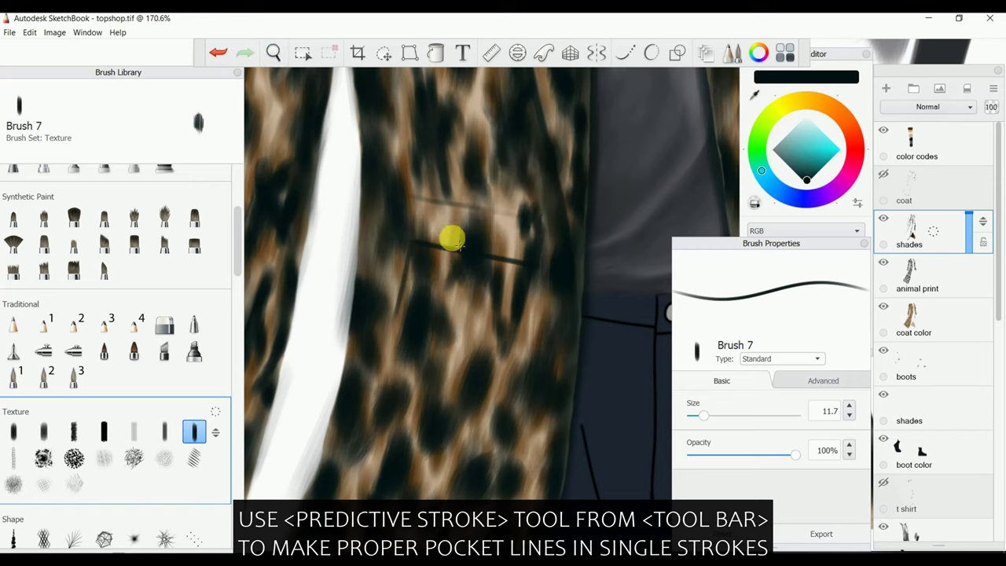
key(bracketright)
key(bracketright)
key(bracketright)
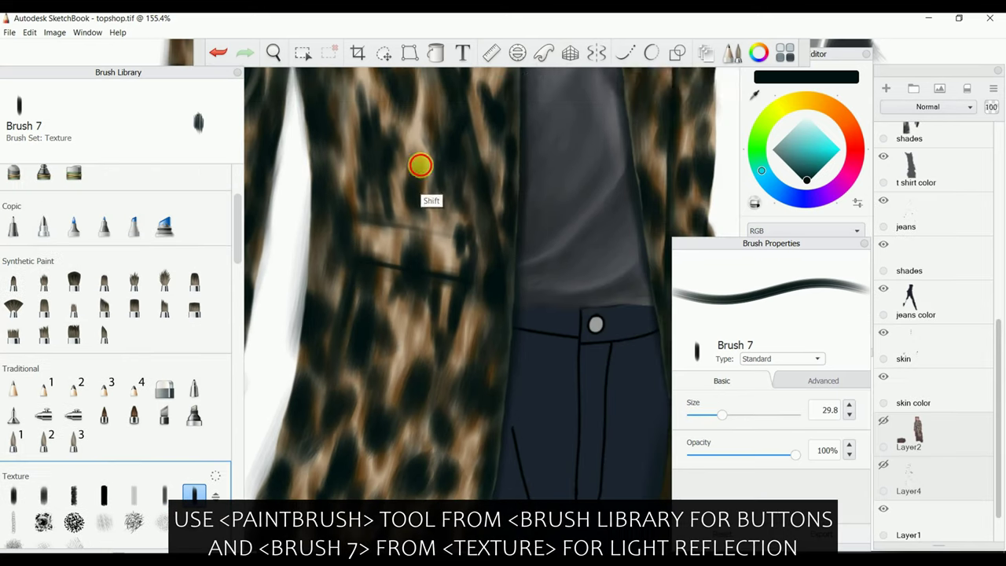
Paint a dark button on the coat front with the Paintbrush at 43% opacity
scroll(232, 250, up, 3)
click(163, 199)
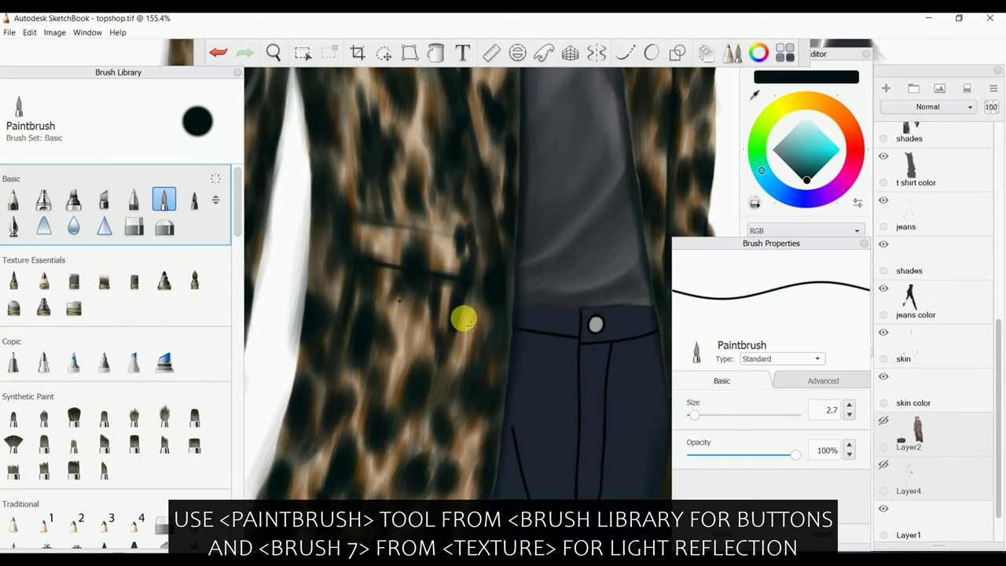
drag(721, 413, 710, 417)
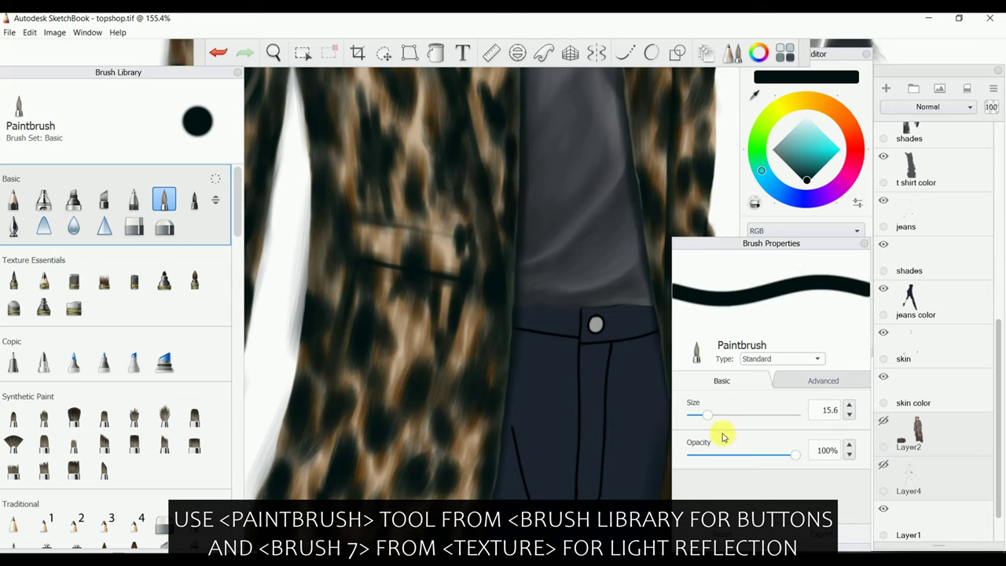
drag(753, 454, 735, 454)
drag(461, 227, 462, 229)
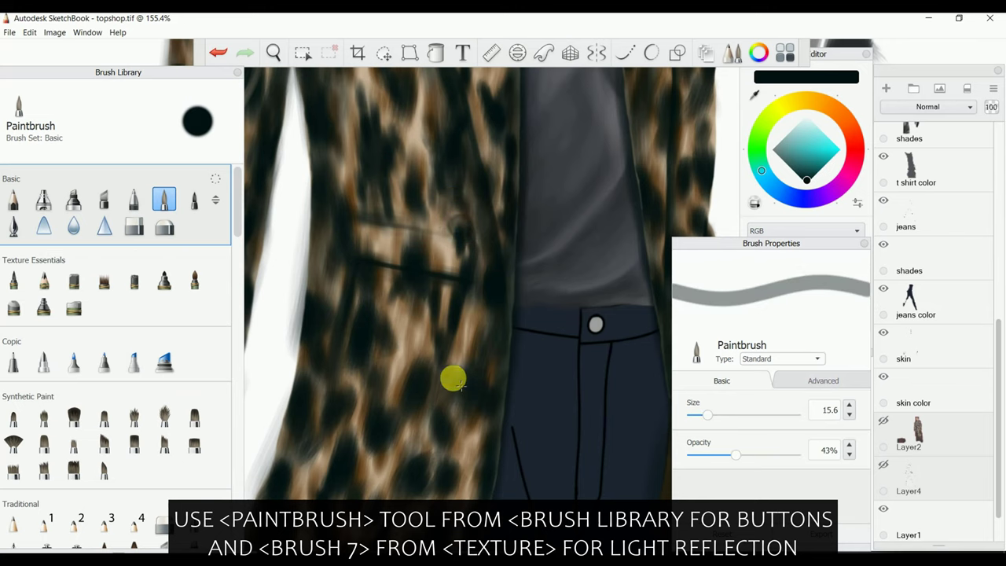
click(455, 231)
drag(703, 421, 705, 414)
scroll(240, 215, down, 5)
Set Brush 7 to about size 7.9 in white for the button highlights
click(194, 403)
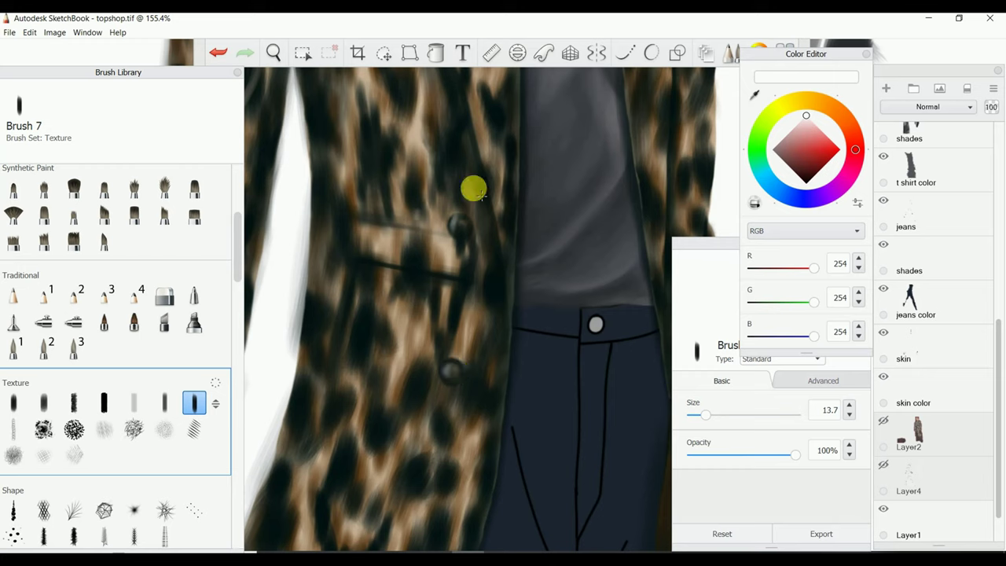
alt+click(478, 281)
drag(705, 414, 700, 414)
click(463, 230)
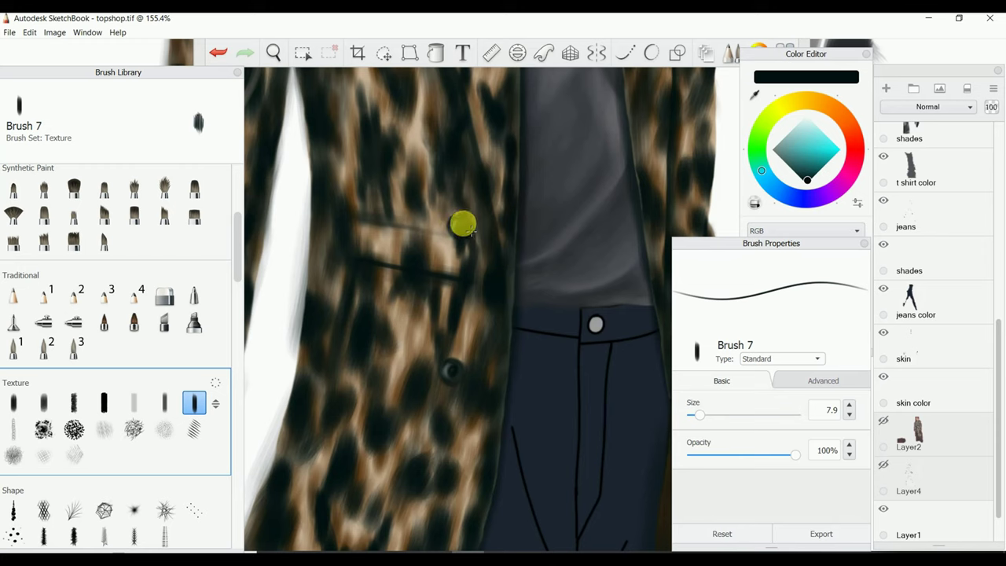
click(757, 82)
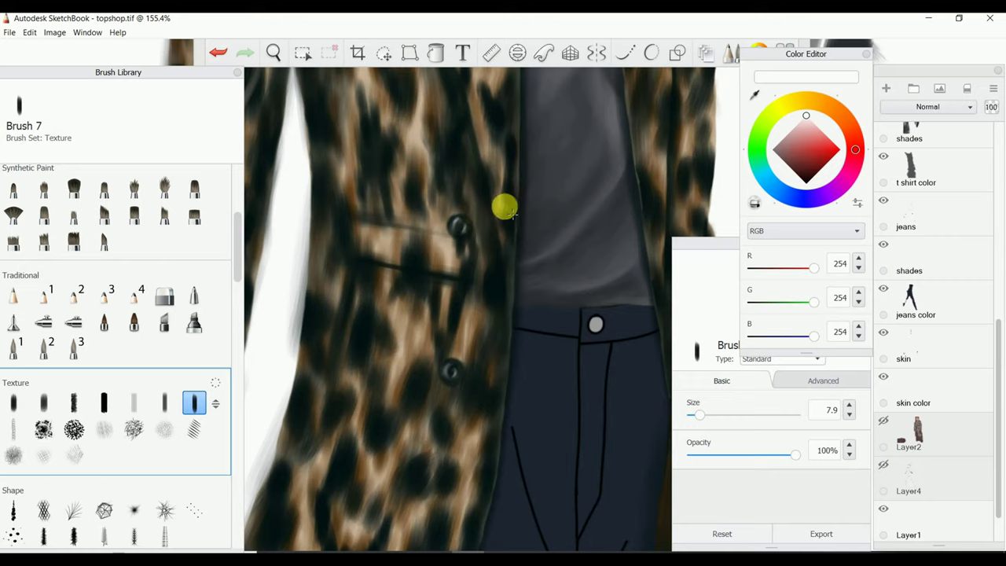
scroll(455, 298, down, 3)
scroll(454, 336, down, 3)
drag(454, 336, 534, 442)
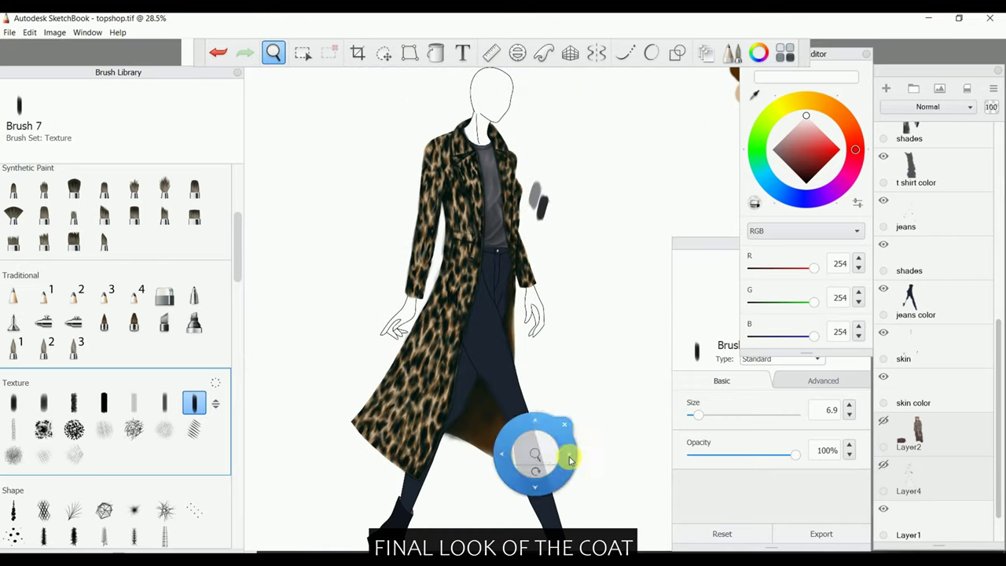